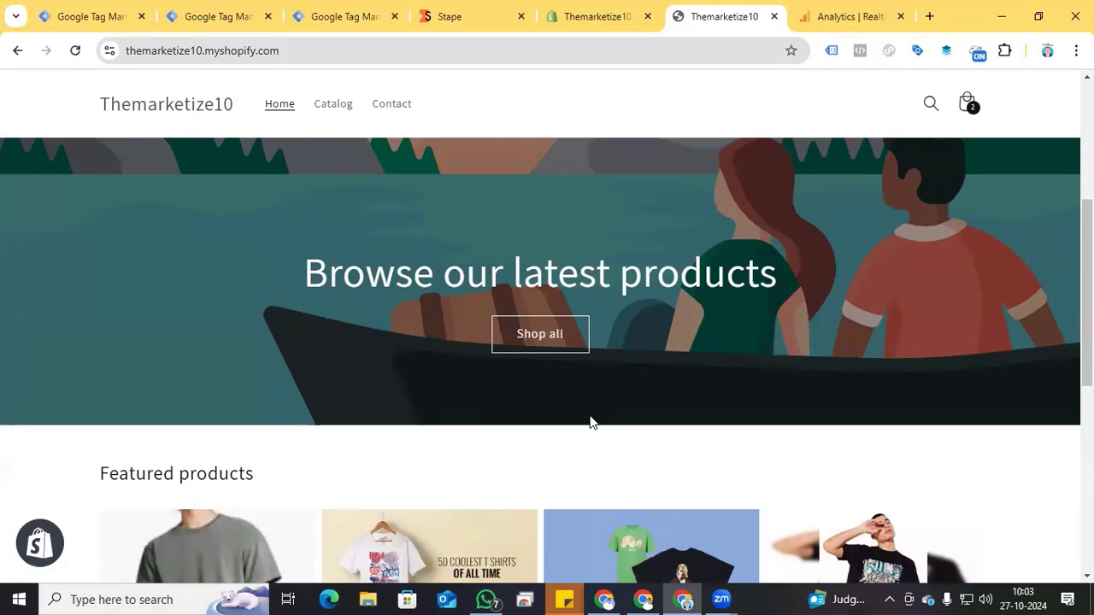
Step: Look over the storefront's featured products, then switch to Shopify admin and check the pixels in Customer events
{"action": "scroll", "coordinate": [489, 366], "scroll_direction": "down", "scroll_amount": 6}
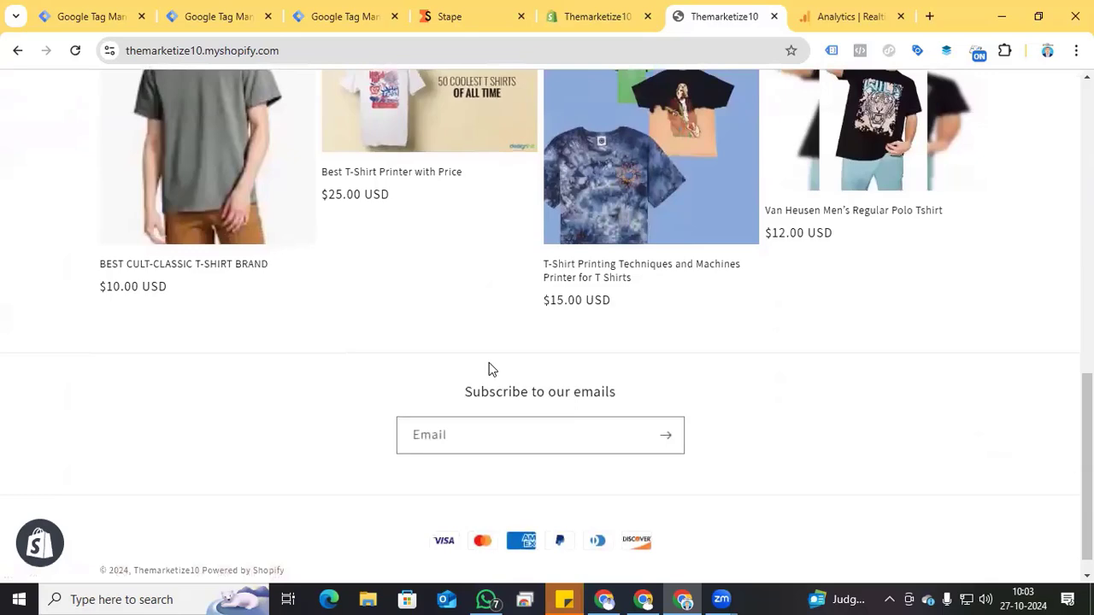
{"action": "left_click", "coordinate": [598, 16]}
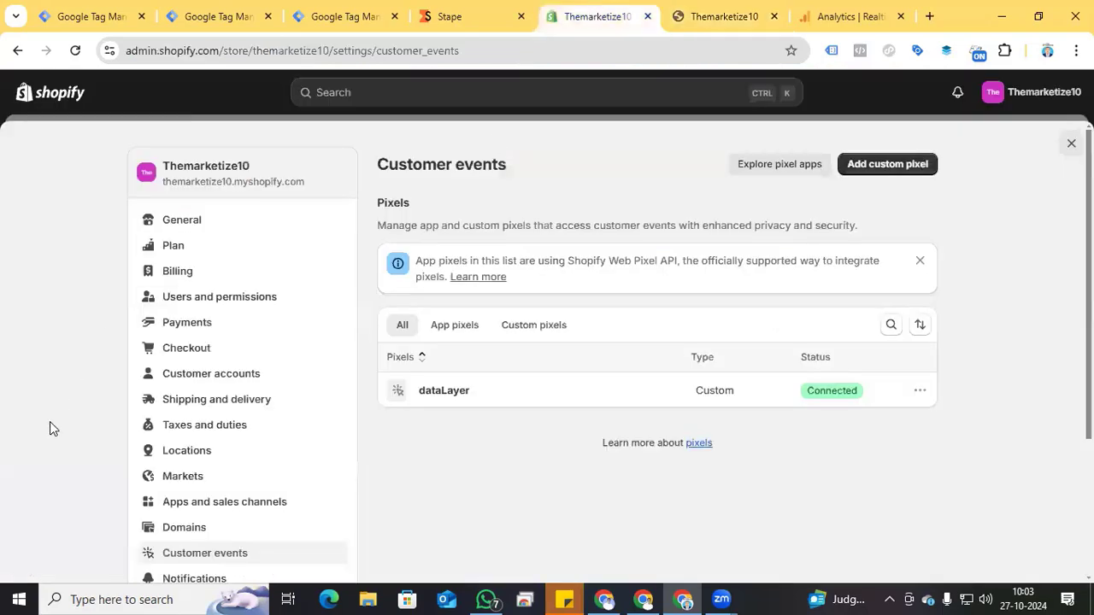
{"action": "scroll", "coordinate": [56, 427], "scroll_direction": "down", "scroll_amount": 3}
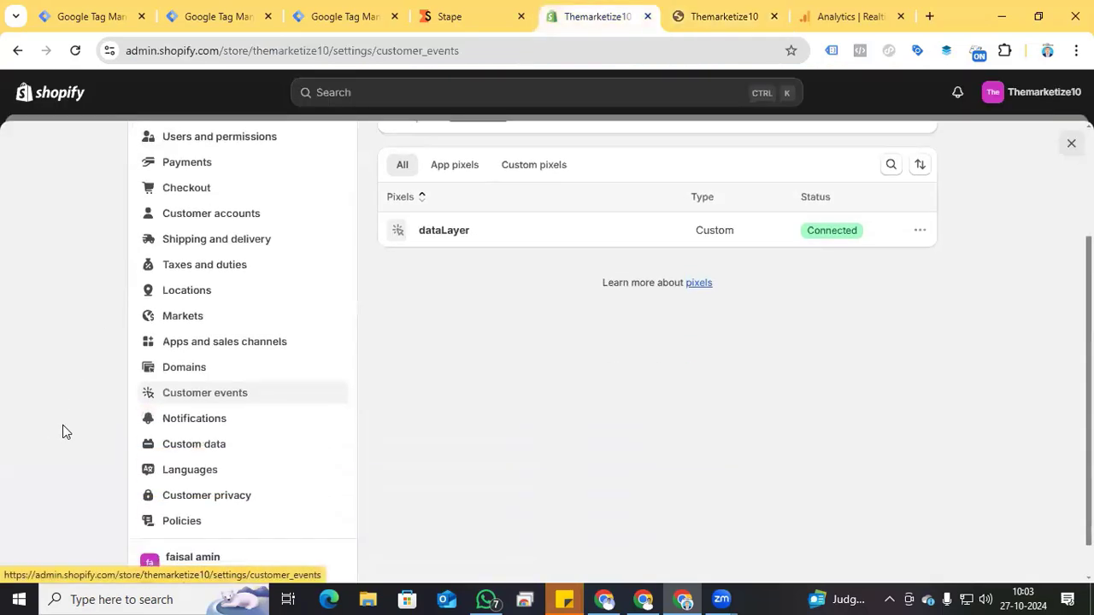
{"action": "scroll", "coordinate": [460, 377], "scroll_direction": "up", "scroll_amount": 1}
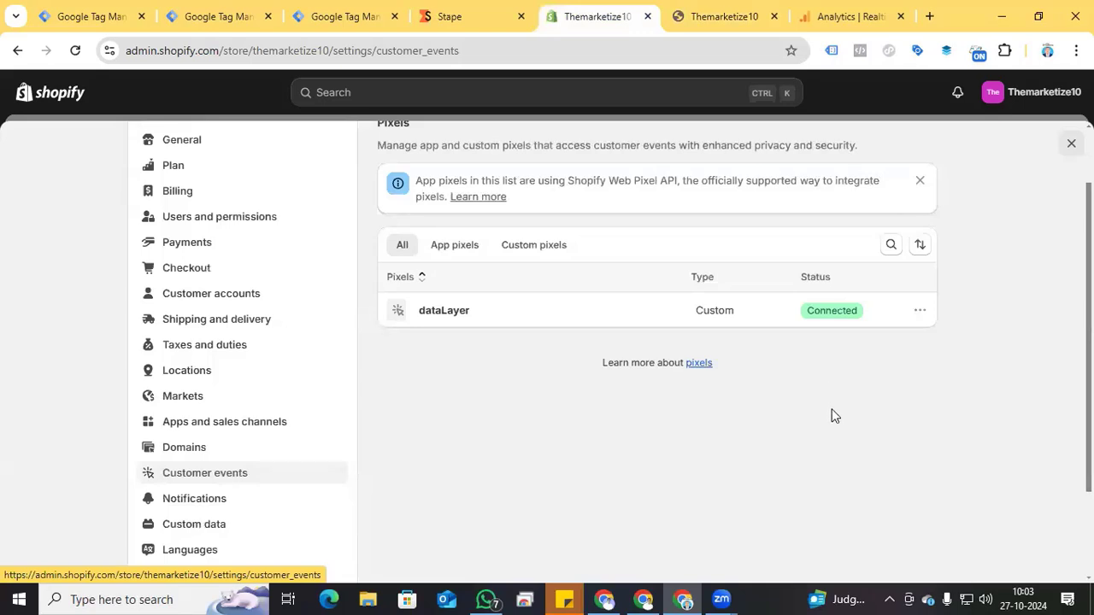
Step: Switch to the web container in Google Tag Manager and review its Facebook, GA4 and Google Ads tags and their triggers
{"action": "left_click", "coordinate": [214, 16]}
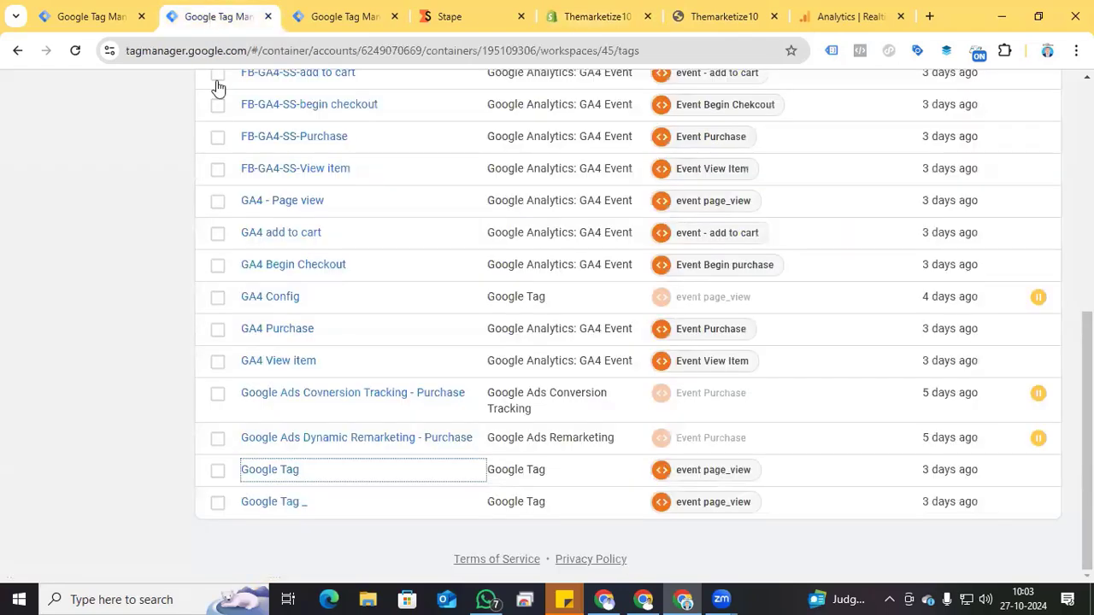
{"action": "scroll", "coordinate": [169, 366], "scroll_direction": "up", "scroll_amount": 2}
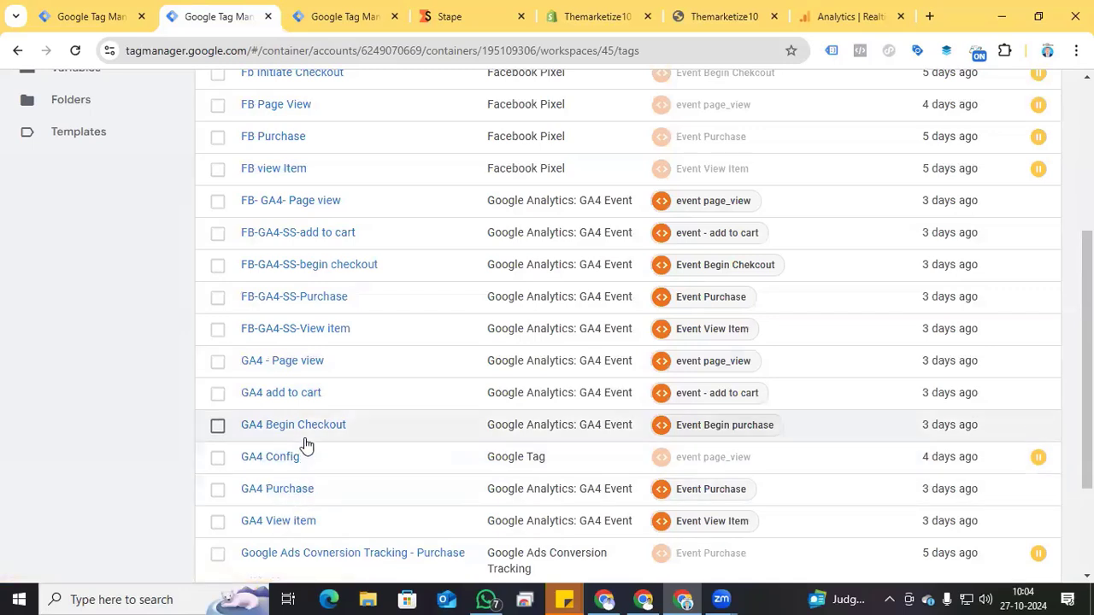
{"action": "scroll", "coordinate": [183, 441], "scroll_direction": "down", "scroll_amount": 2}
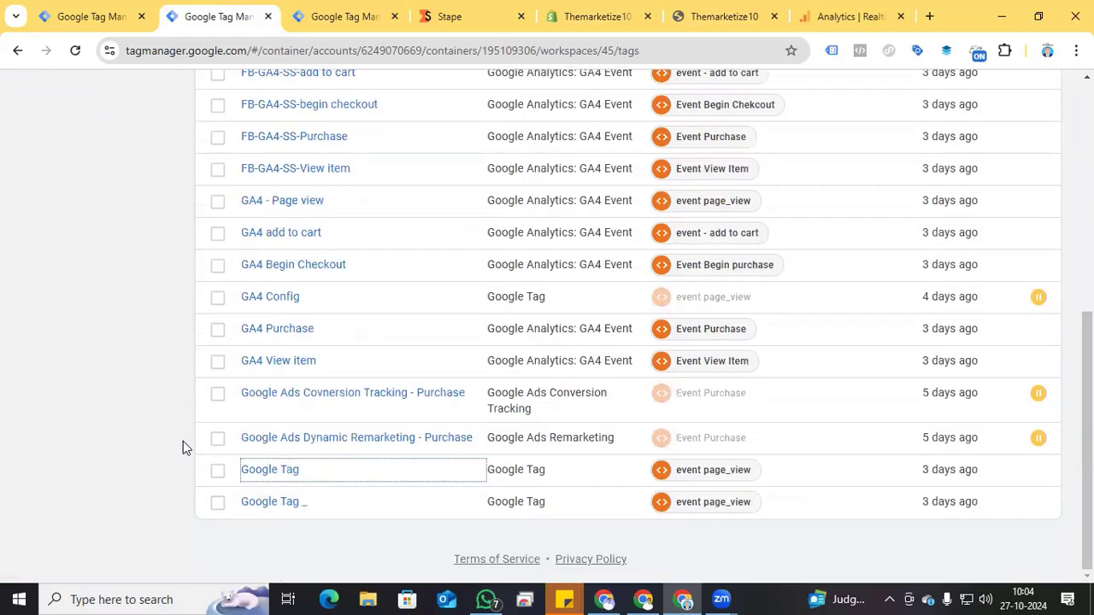
{"action": "scroll", "coordinate": [158, 457], "scroll_direction": "up", "scroll_amount": 3}
{"action": "scroll", "coordinate": [157, 454], "scroll_direction": "down", "scroll_amount": 3}
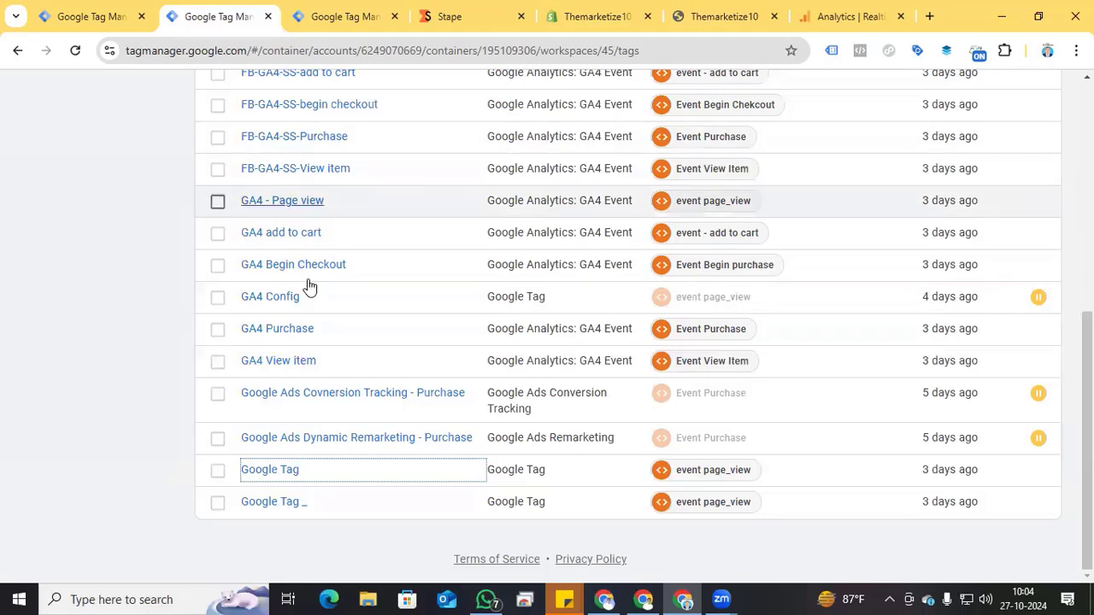
Step: Review the shopify sports container settings in Stape and display the shopify server container's config in Tag Manager
{"action": "left_click", "coordinate": [460, 10]}
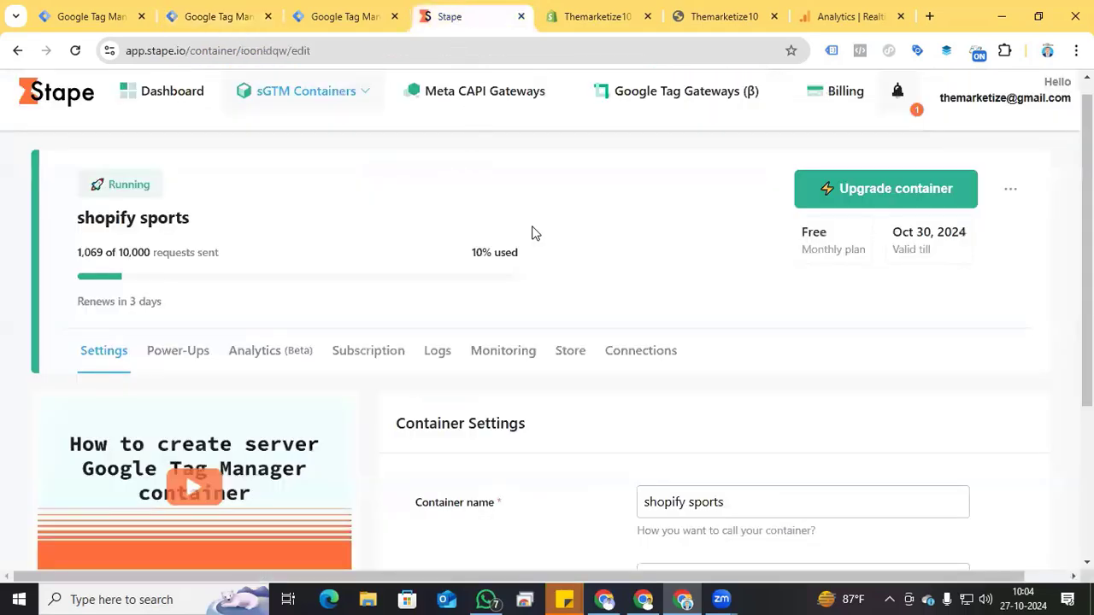
{"action": "scroll", "coordinate": [640, 268], "scroll_direction": "down", "scroll_amount": 1}
{"action": "scroll", "coordinate": [641, 274], "scroll_direction": "up", "scroll_amount": 1}
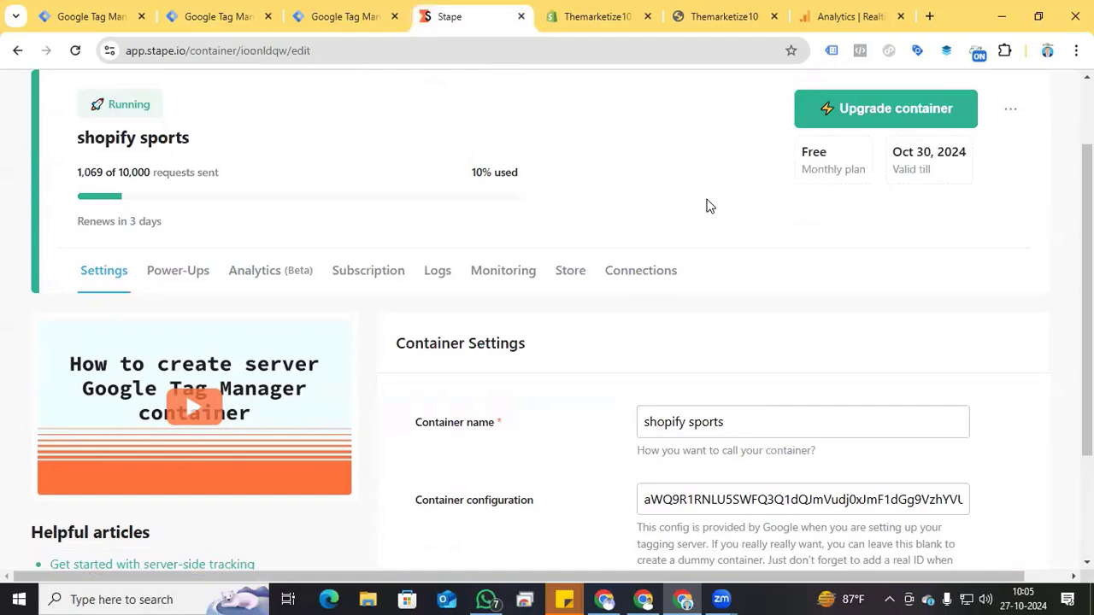
{"action": "left_click", "coordinate": [354, 14]}
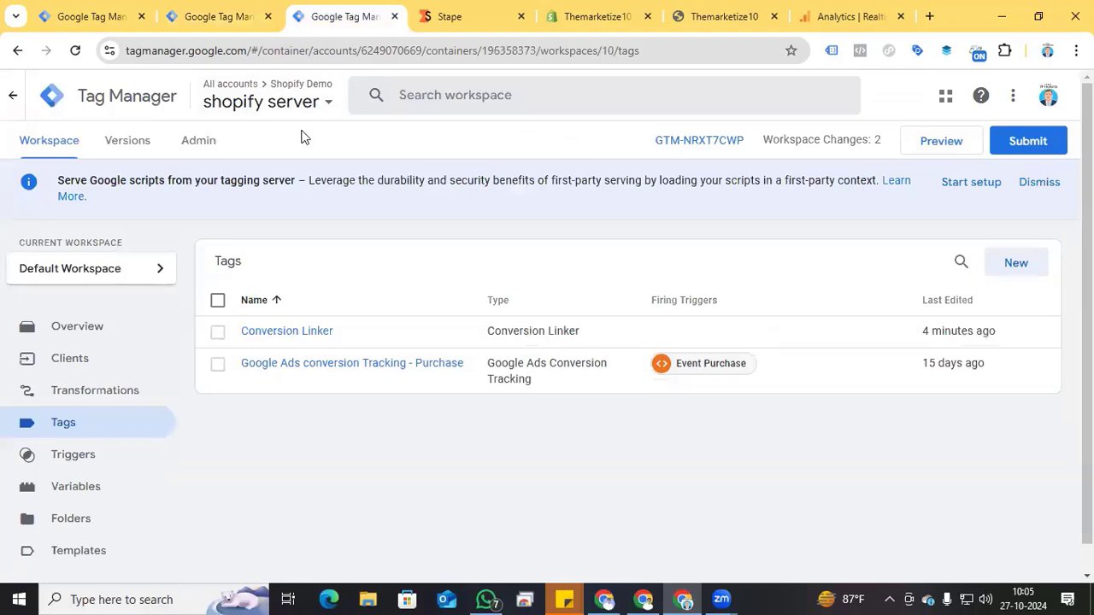
{"action": "left_click", "coordinate": [694, 144]}
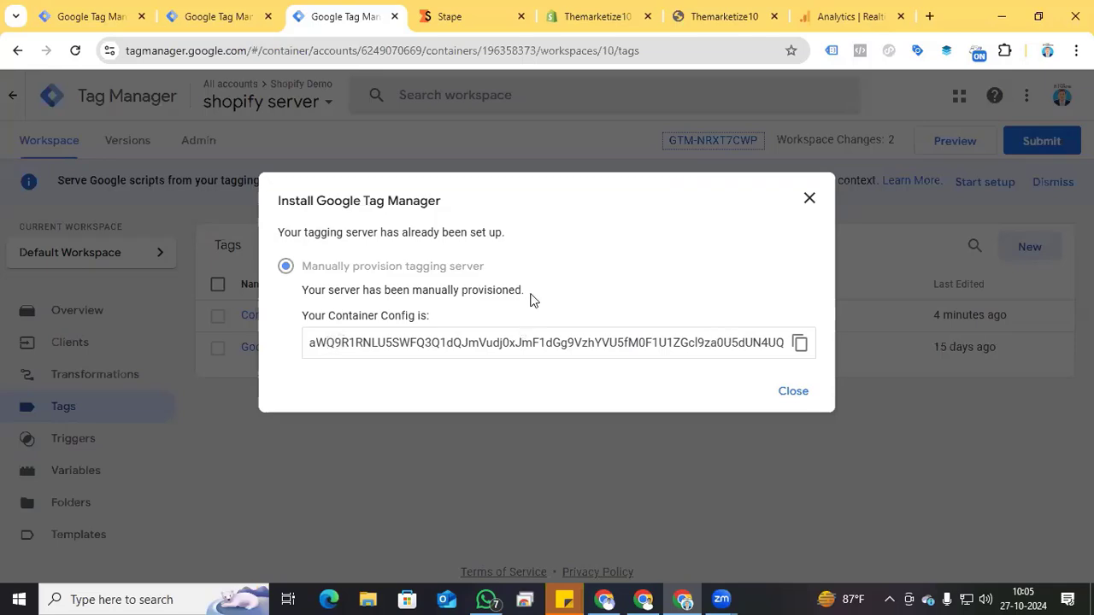
Step: Switch to Stape and save the shopify sports container settings with the Tag Manager container configuration
{"action": "left_click", "coordinate": [472, 17]}
{"action": "scroll", "coordinate": [662, 359], "scroll_direction": "down", "scroll_amount": 2}
{"action": "scroll", "coordinate": [662, 359], "scroll_direction": "down", "scroll_amount": 1}
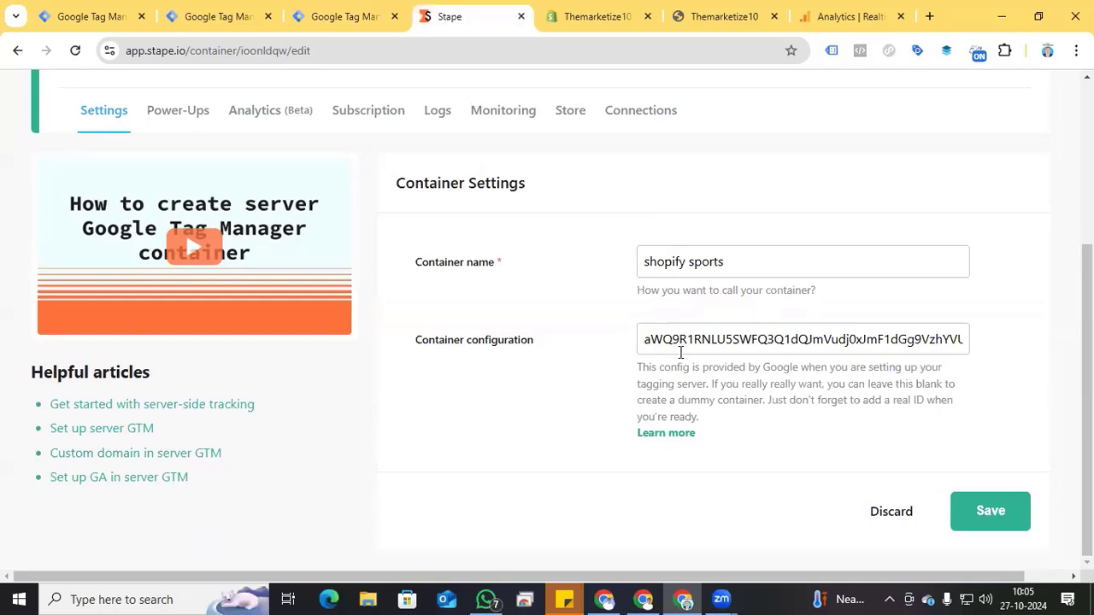
{"action": "left_click", "coordinate": [1006, 520]}
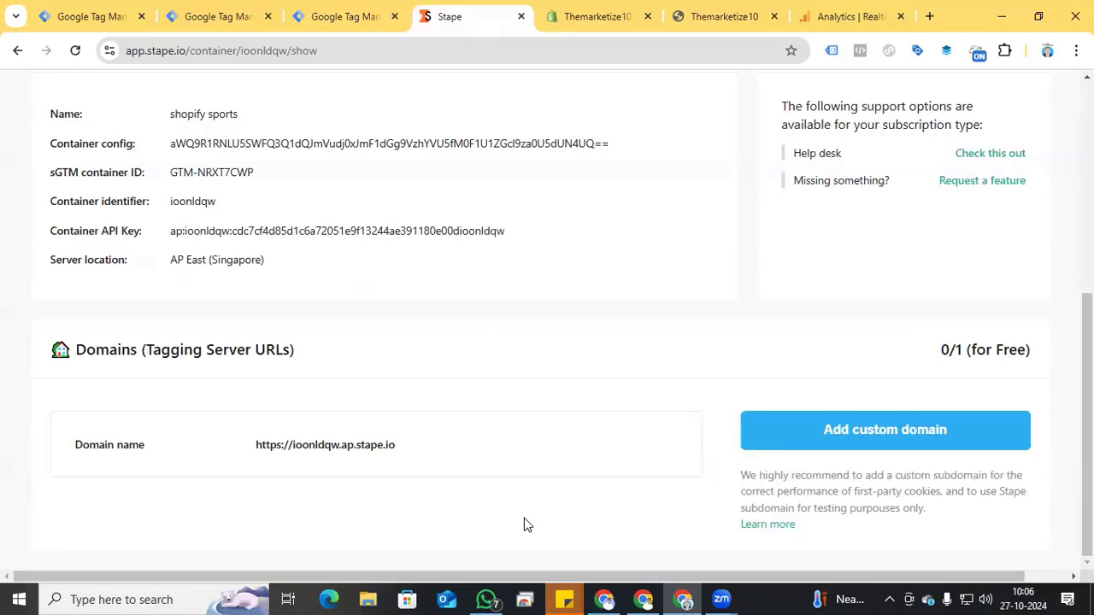
{"action": "left_click", "coordinate": [403, 446]}
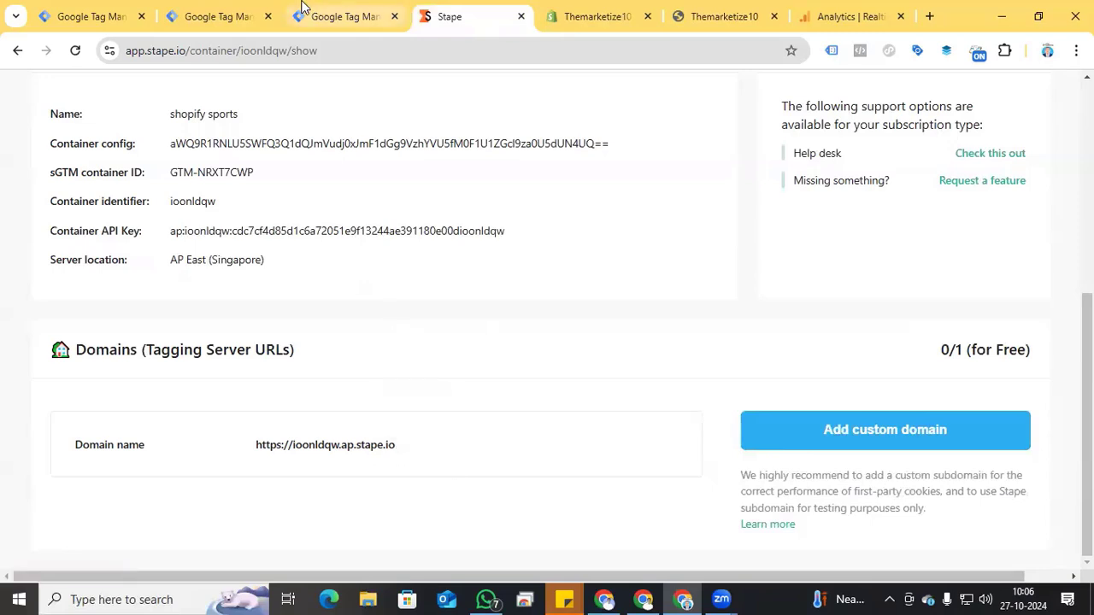
{"action": "left_click", "coordinate": [333, 14]}
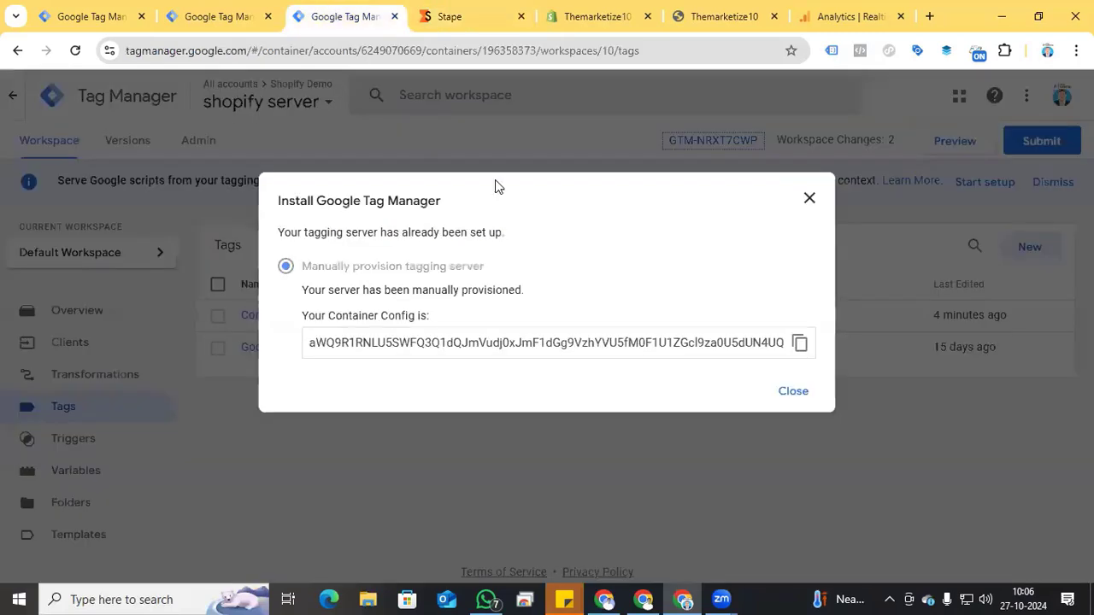
{"action": "left_click", "coordinate": [808, 205]}
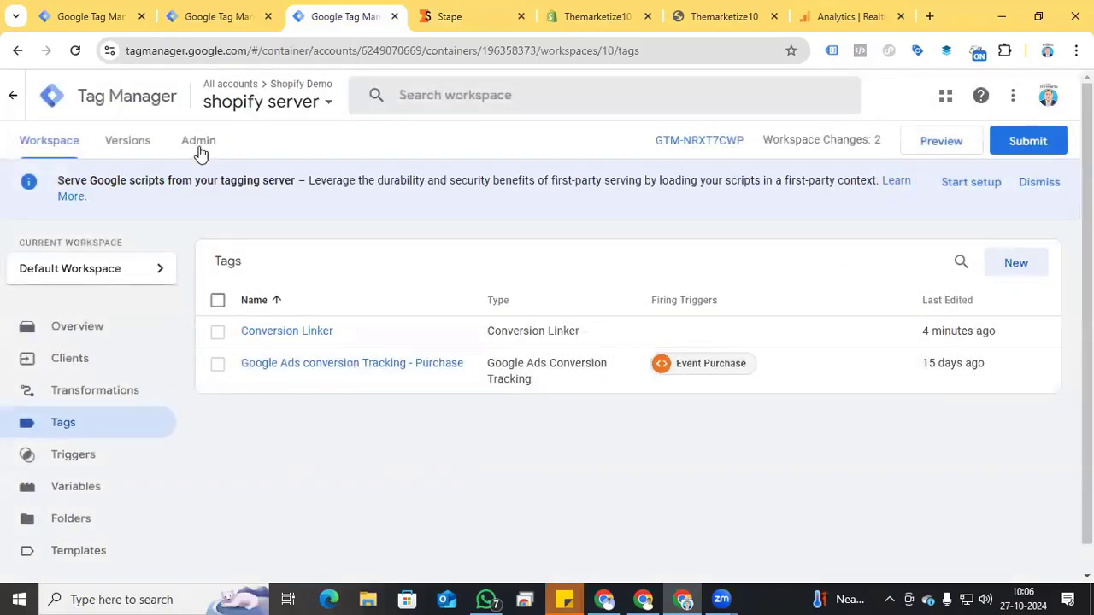
{"action": "left_click", "coordinate": [198, 146]}
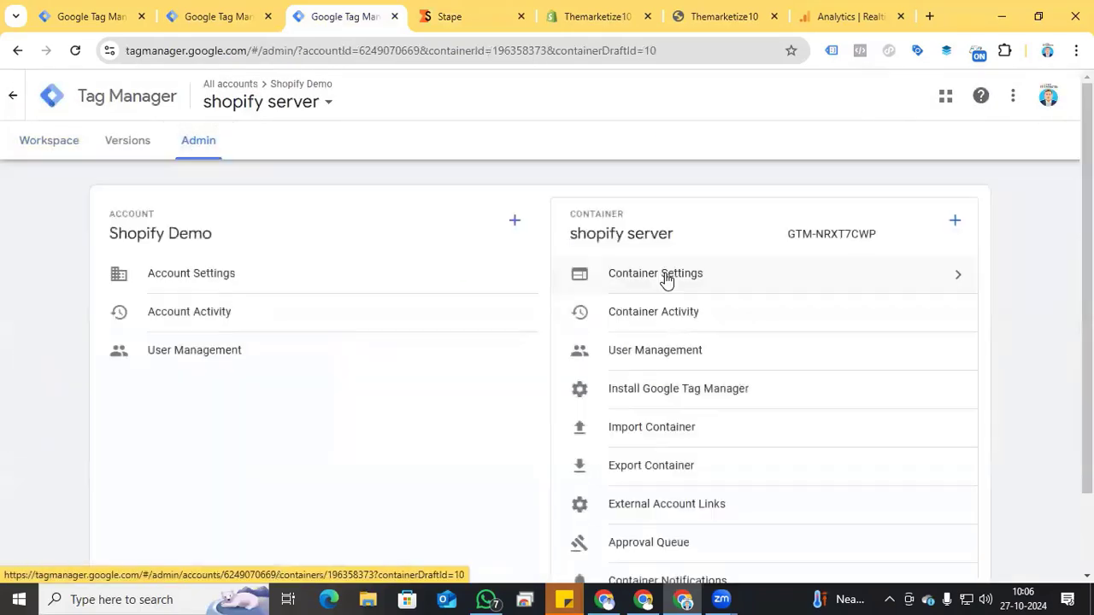
{"action": "left_click", "coordinate": [746, 281]}
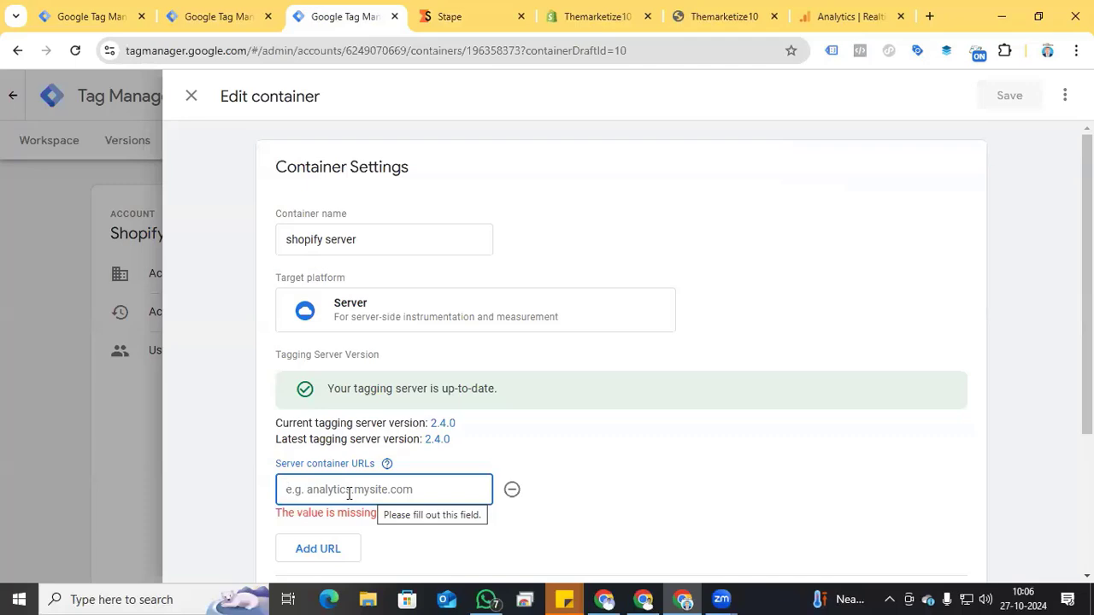
{"action": "left_click", "coordinate": [349, 493]}
{"action": "left_click", "coordinate": [402, 385]}
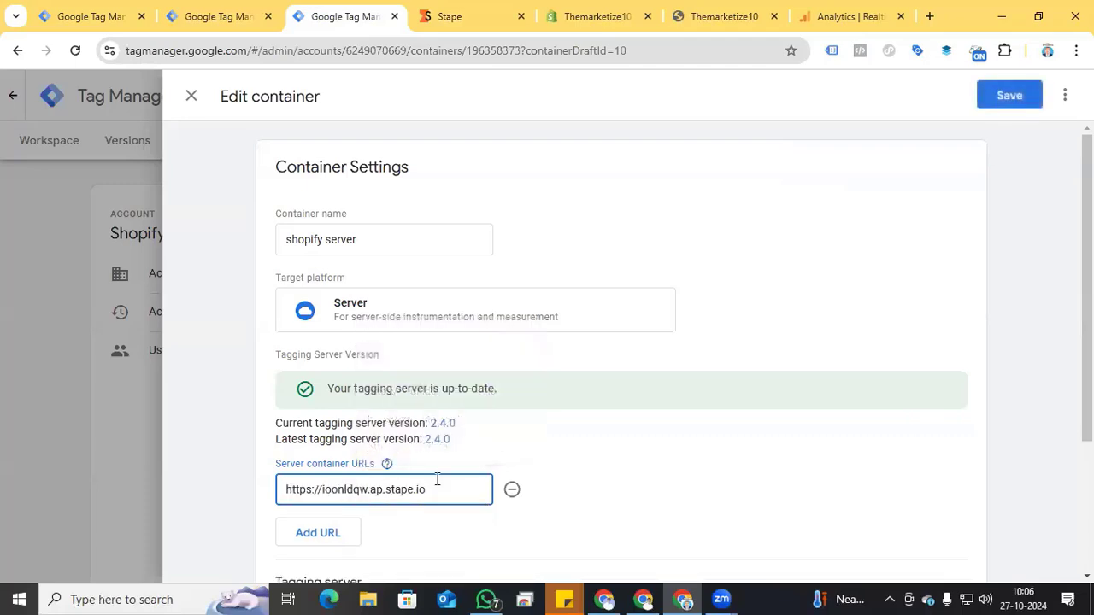
{"action": "left_click", "coordinate": [1009, 102]}
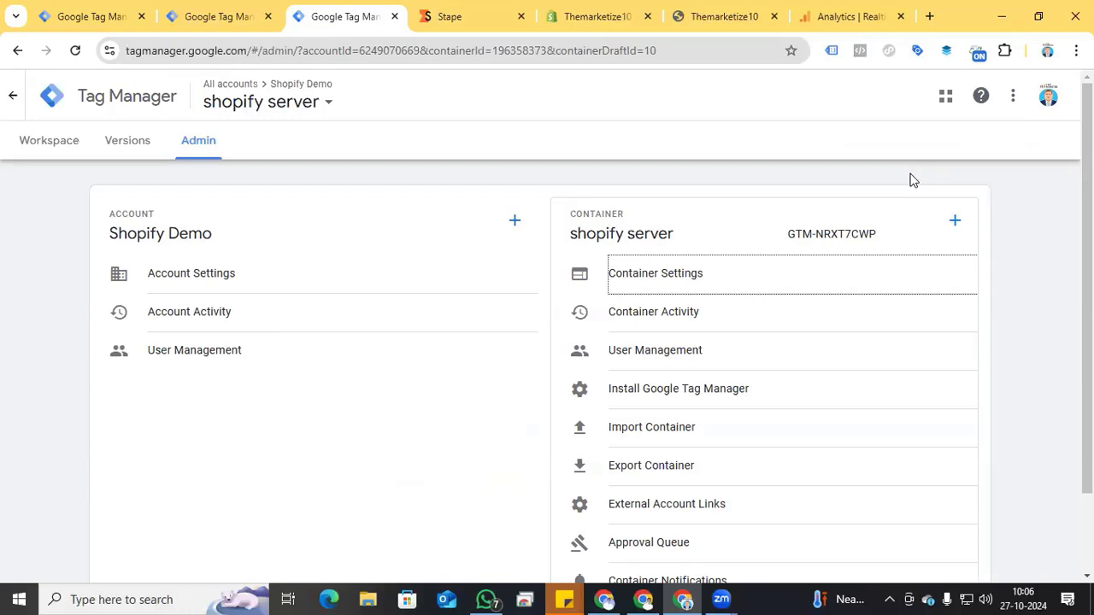
{"action": "left_click", "coordinate": [239, 20]}
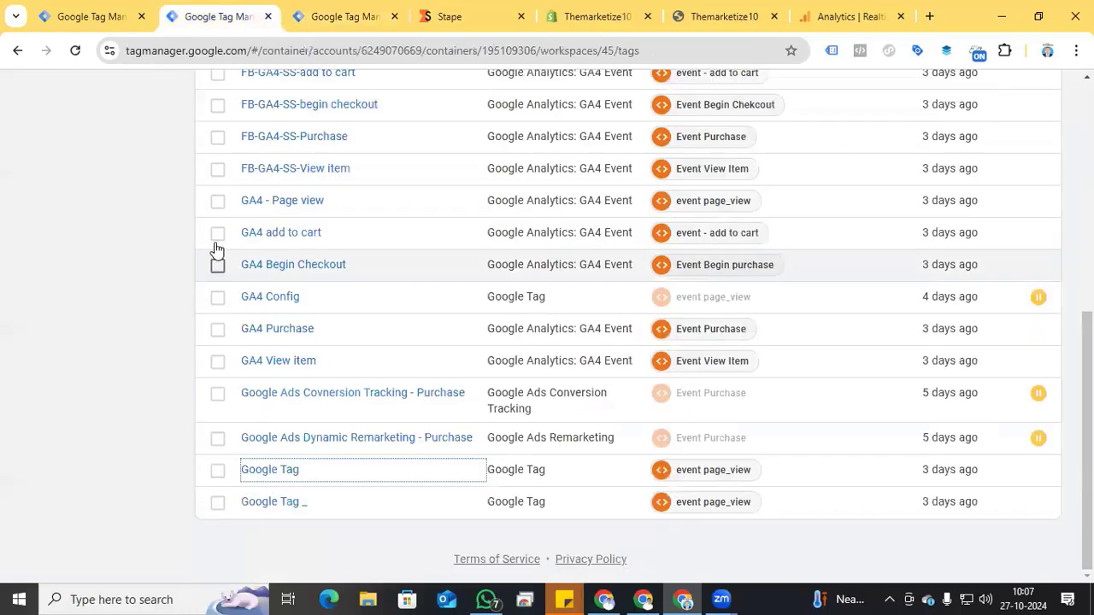
{"action": "left_click", "coordinate": [263, 504]}
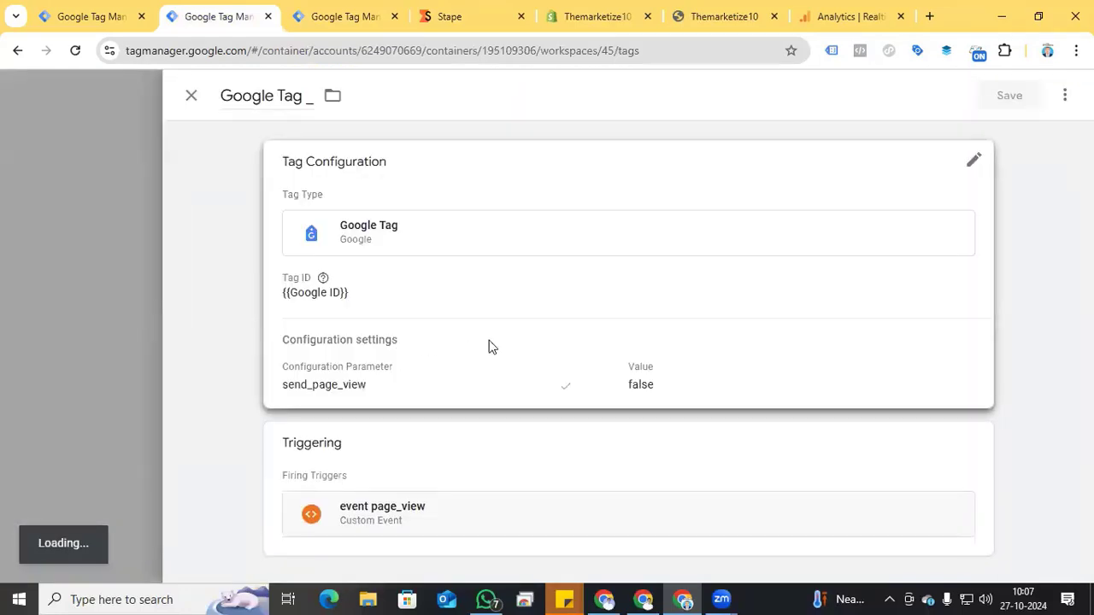
{"action": "left_click", "coordinate": [488, 344]}
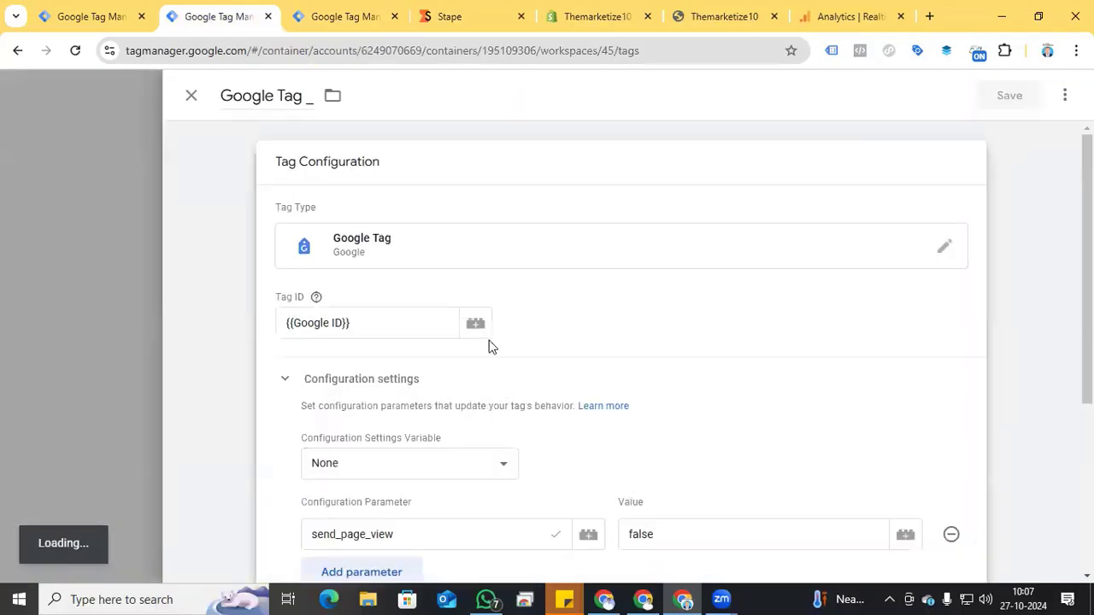
{"action": "scroll", "coordinate": [491, 347], "scroll_direction": "down", "scroll_amount": 3}
{"action": "left_click", "coordinate": [376, 333]}
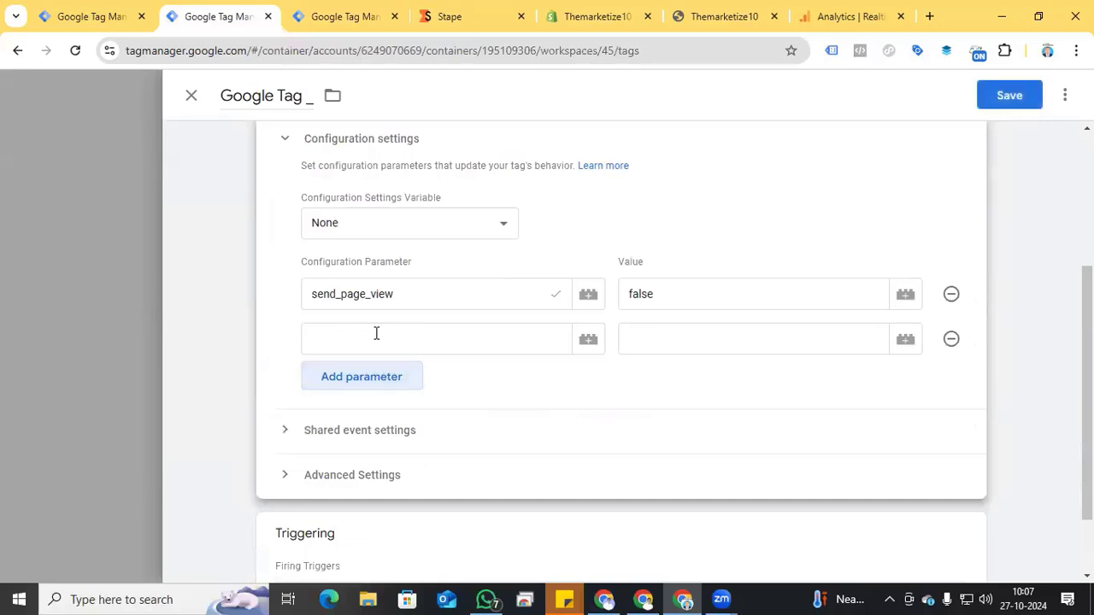
{"action": "left_click", "coordinate": [380, 338]}
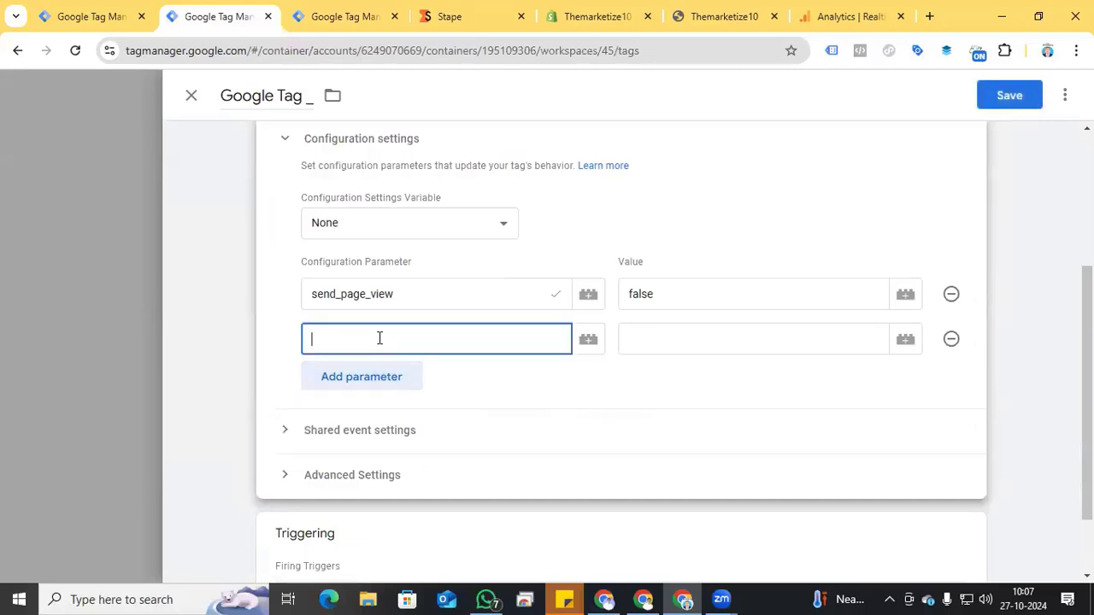
{"action": "type", "text": "se"}
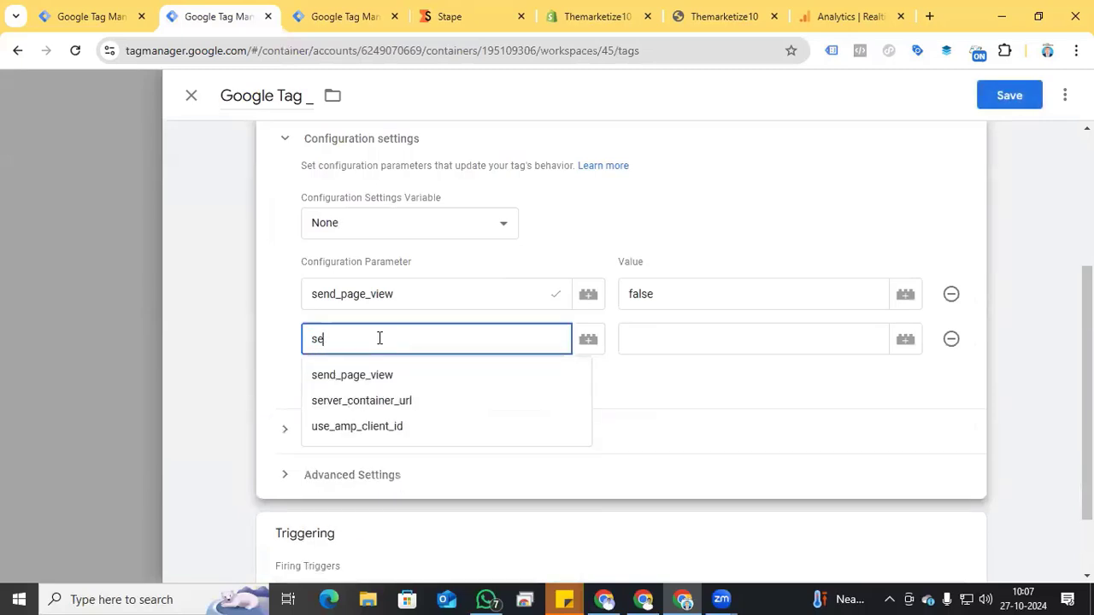
{"action": "left_click", "coordinate": [384, 406]}
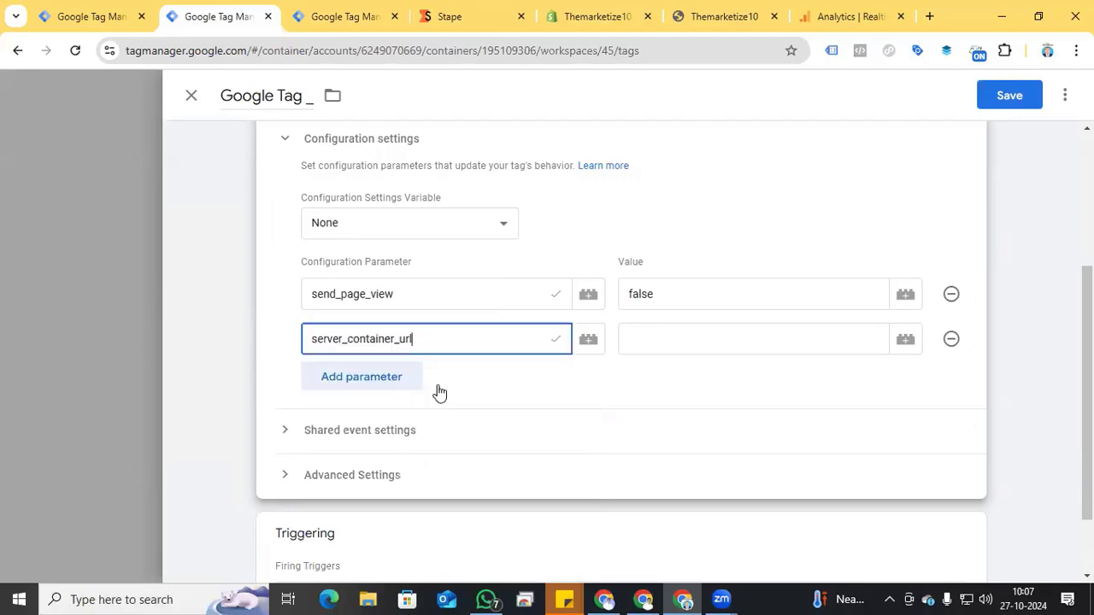
{"action": "left_click", "coordinate": [667, 337]}
{"action": "key", "text": "ctrl+v"}
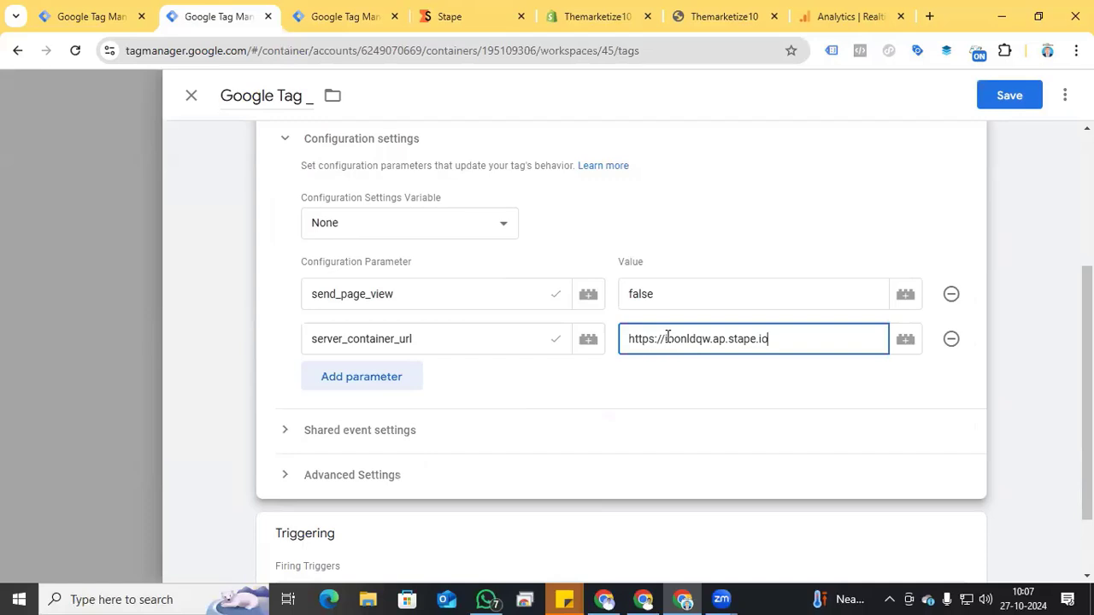
{"action": "left_click", "coordinate": [1009, 101]}
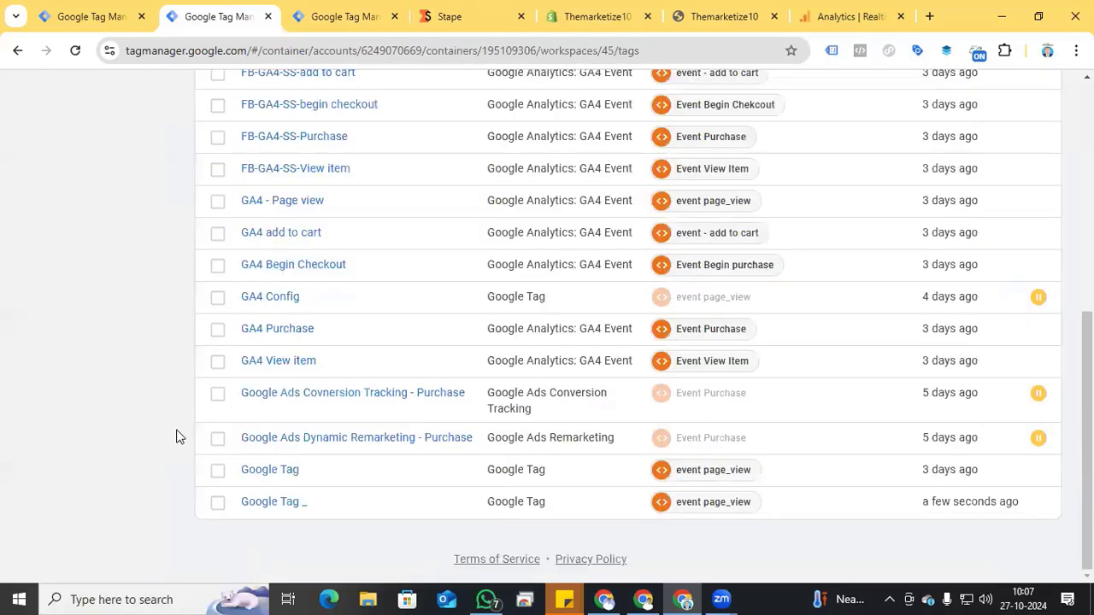
{"action": "scroll", "coordinate": [176, 437], "scroll_direction": "up", "scroll_amount": 4}
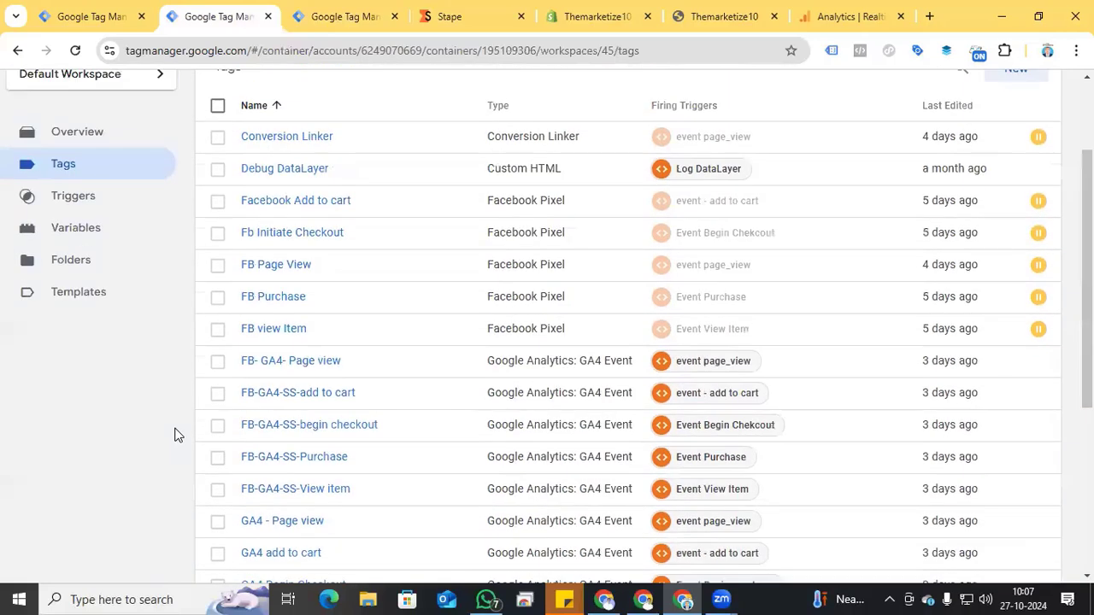
{"action": "scroll", "coordinate": [177, 432], "scroll_direction": "down", "scroll_amount": 1}
Step: In the shopify server container's workspace, start a new tag of type Google Analytics: GA4
{"action": "left_click", "coordinate": [349, 17]}
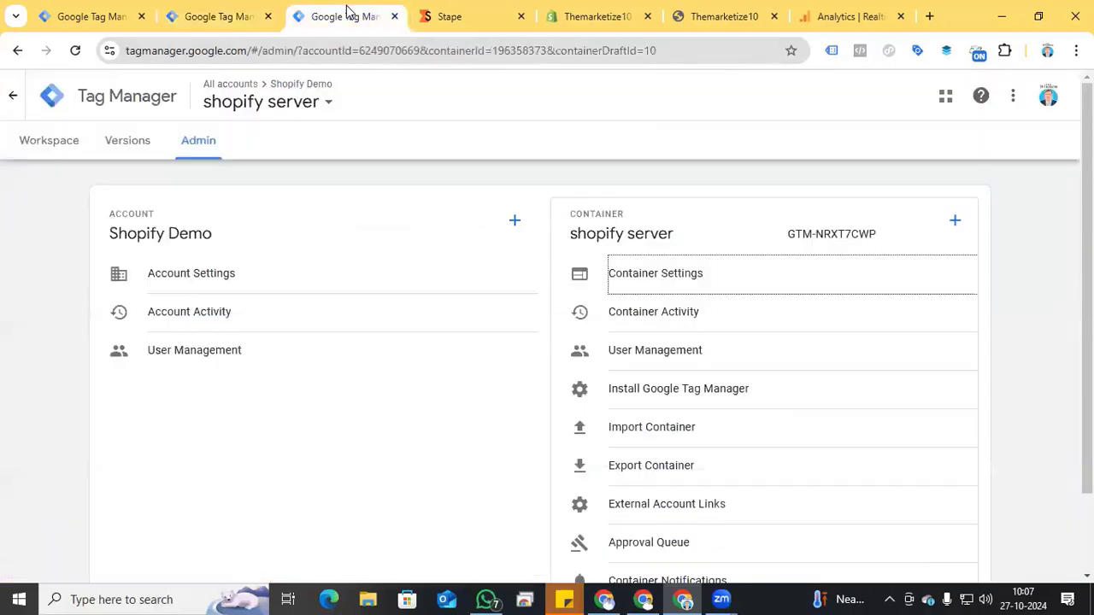
{"action": "left_click", "coordinate": [50, 145]}
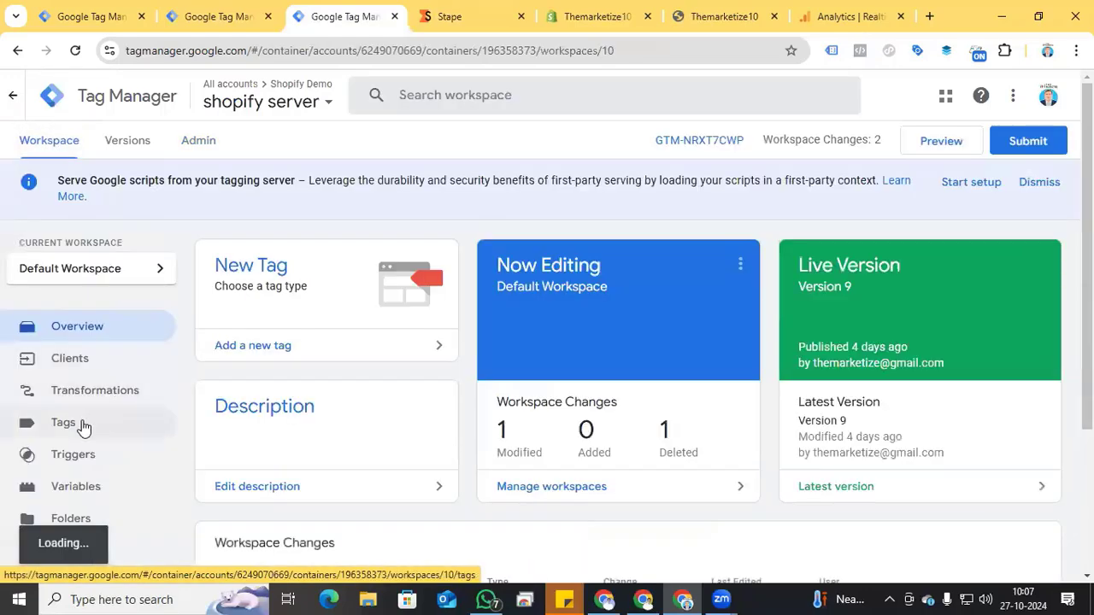
{"action": "left_click", "coordinate": [77, 416]}
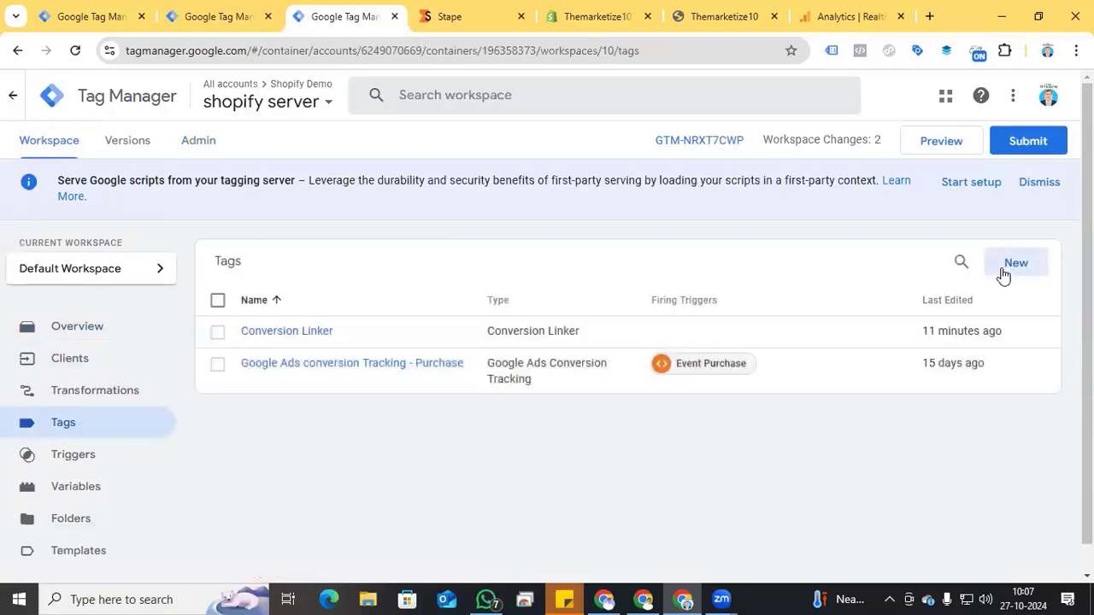
{"action": "left_click", "coordinate": [1001, 265]}
{"action": "left_click", "coordinate": [633, 261]}
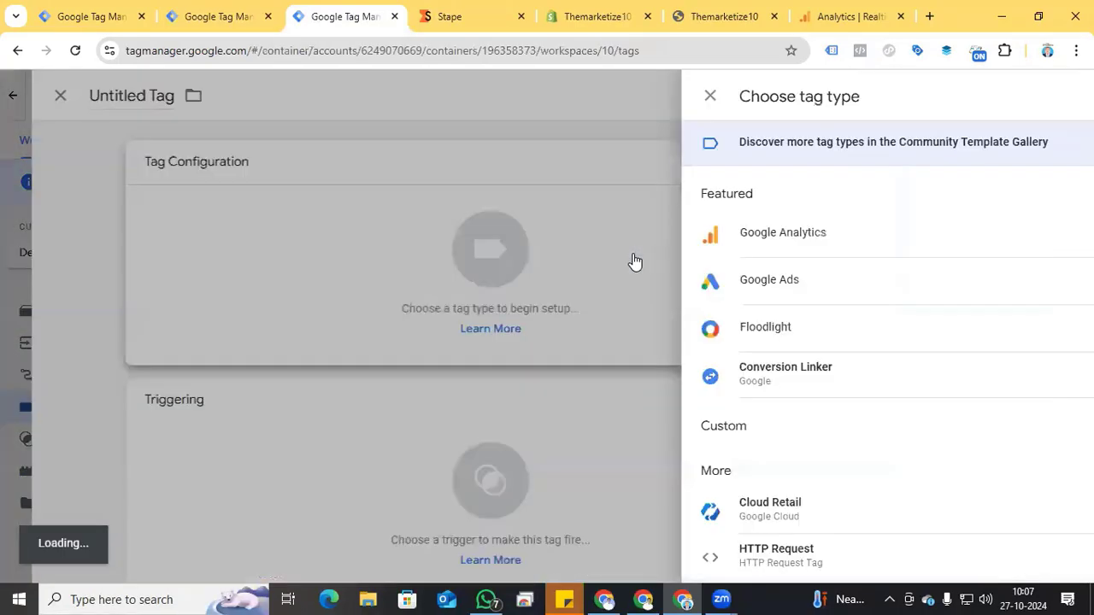
{"action": "left_click", "coordinate": [969, 237]}
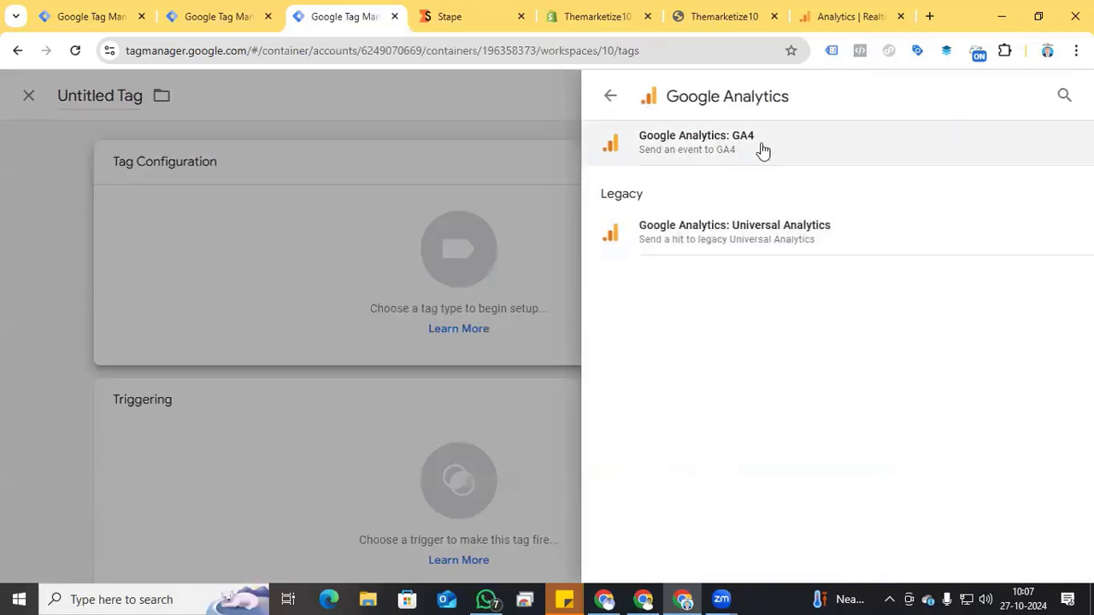
{"action": "left_click", "coordinate": [763, 150]}
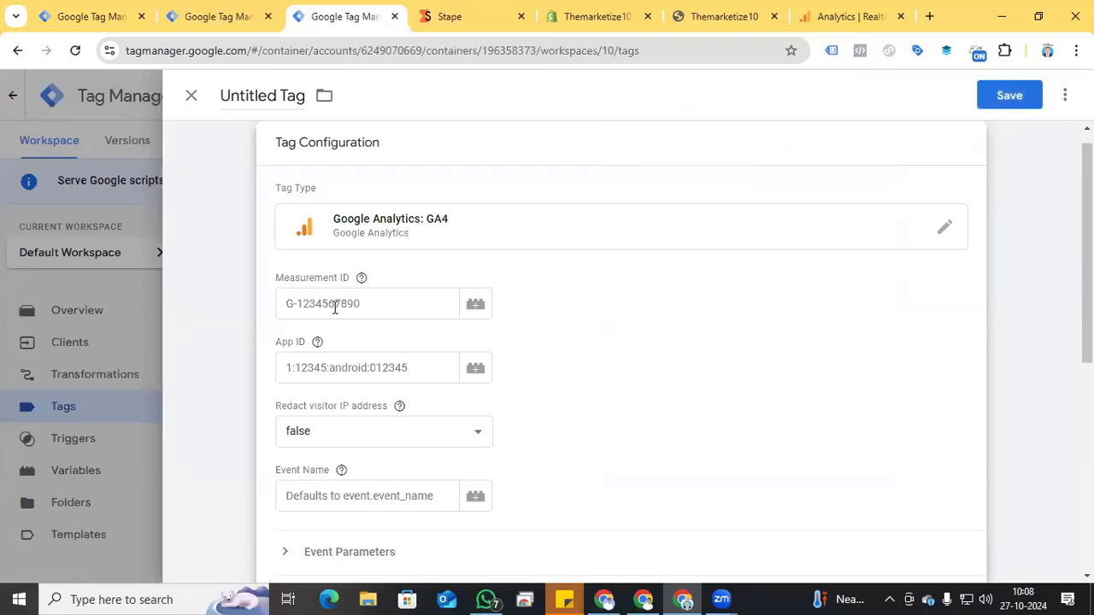
Step: Switch to Google Analytics and copy the measurement ID from the marketize web data stream's details
{"action": "left_click", "coordinate": [843, 16]}
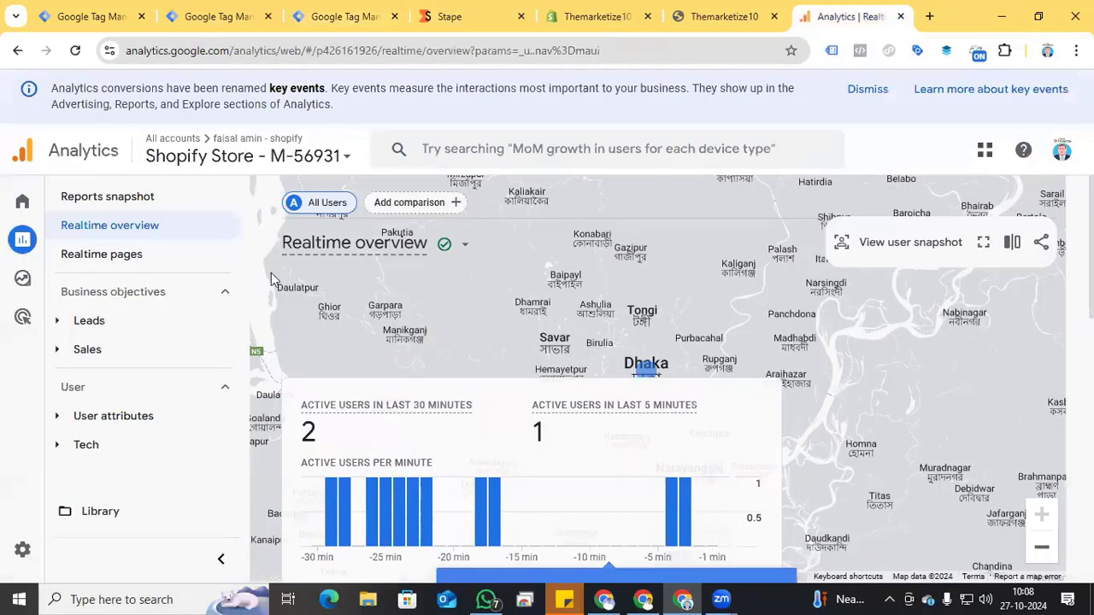
{"action": "left_click", "coordinate": [47, 206]}
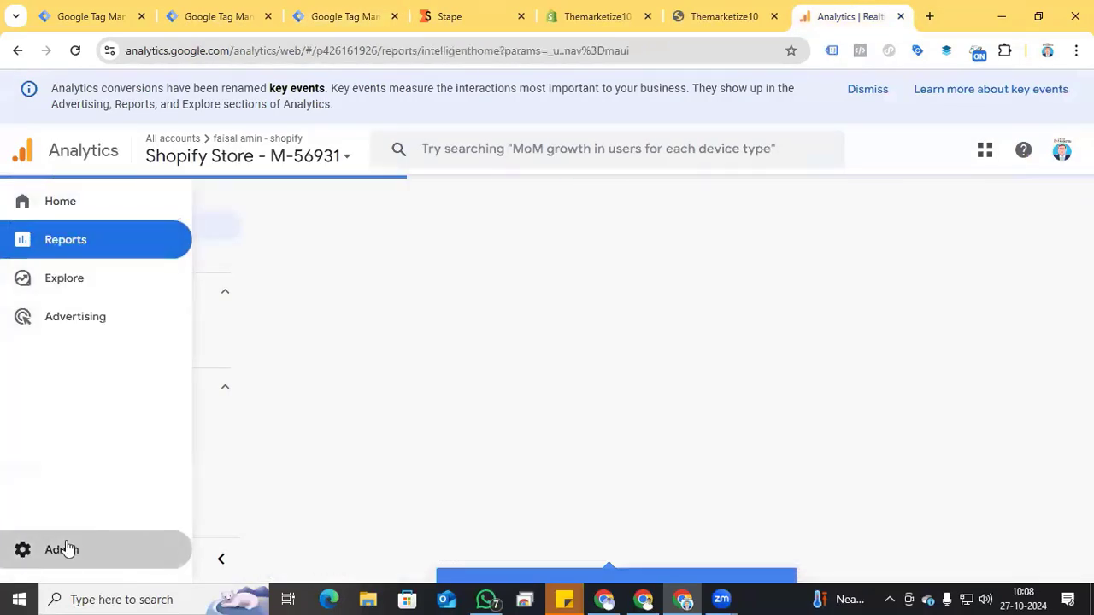
{"action": "left_click", "coordinate": [67, 548]}
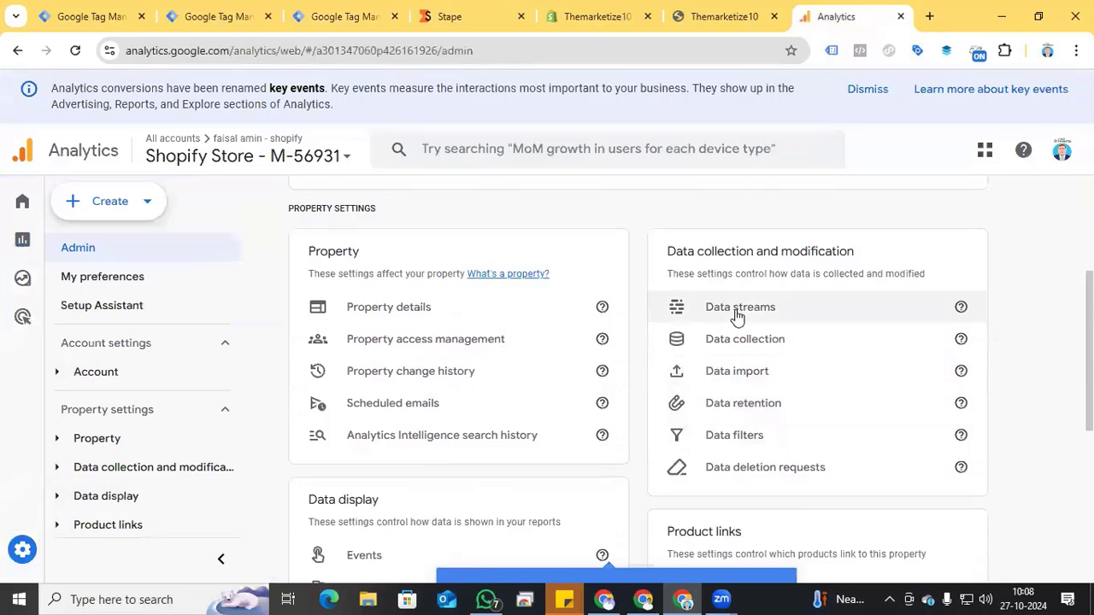
{"action": "left_click", "coordinate": [737, 313]}
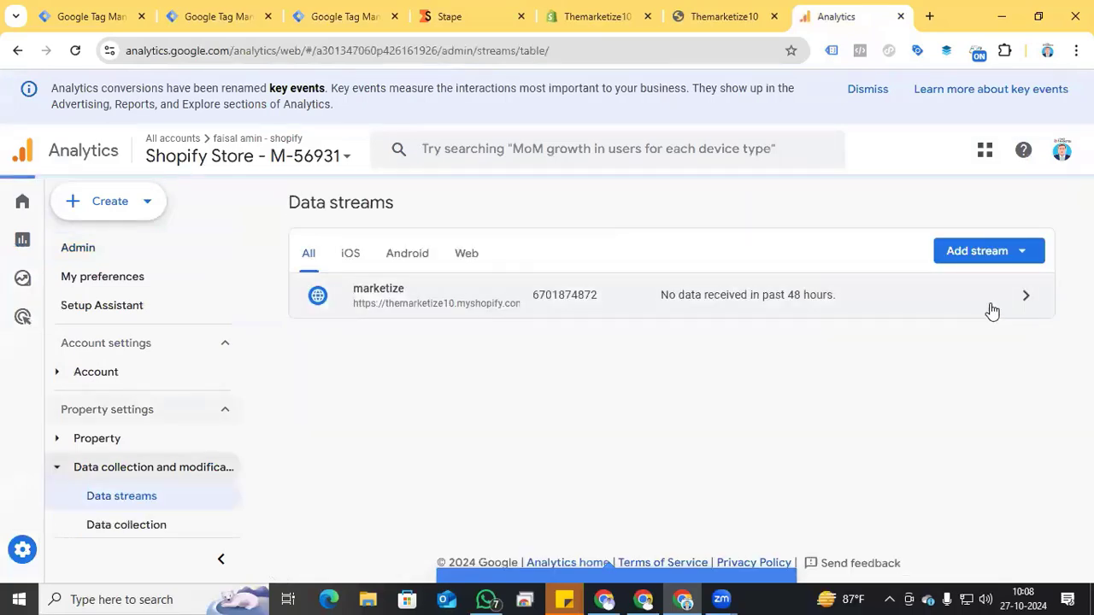
{"action": "left_click", "coordinate": [992, 308]}
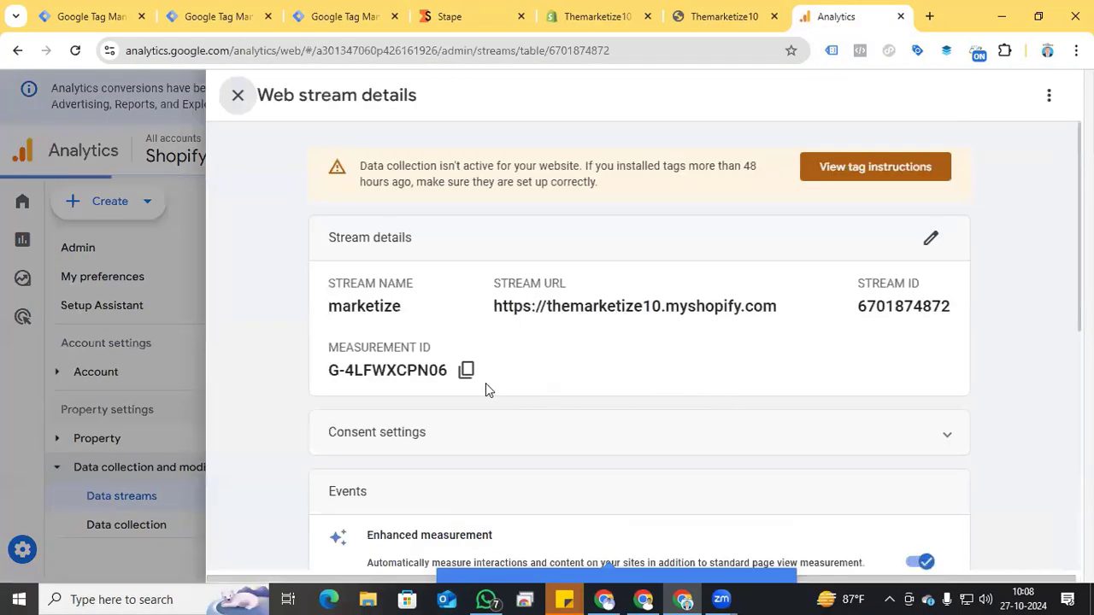
{"action": "left_click", "coordinate": [466, 370]}
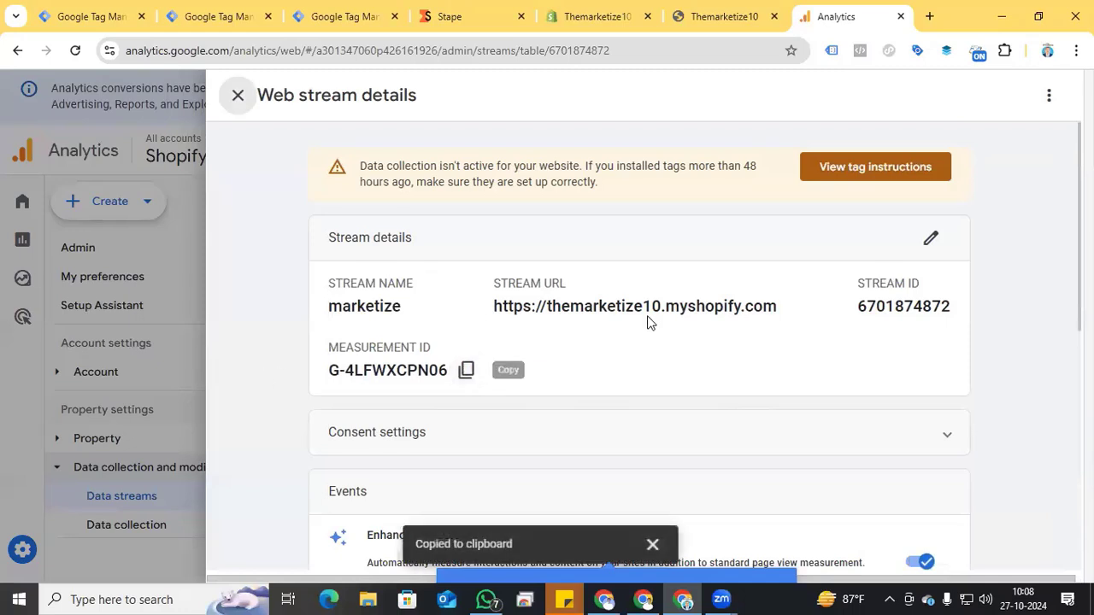
Step: Back in Tag Manager, paste G-4LFWXCPN06 as the new GA4 tag's measurement ID
{"action": "left_click", "coordinate": [322, 17]}
{"action": "left_click", "coordinate": [376, 301]}
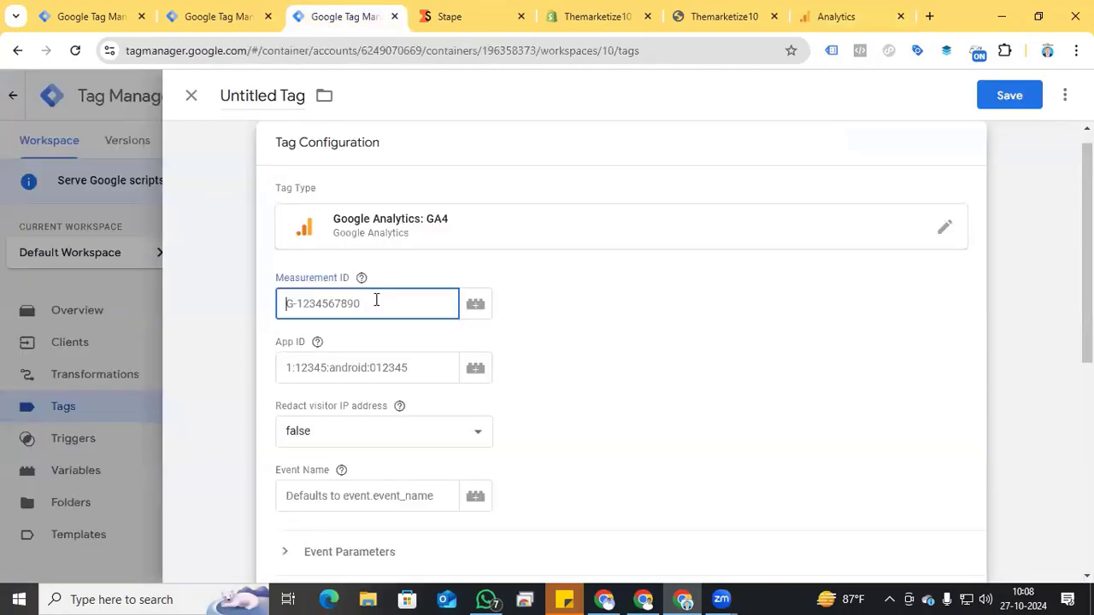
{"action": "key", "text": "ctrl+v"}
{"action": "left_click", "coordinate": [308, 353]}
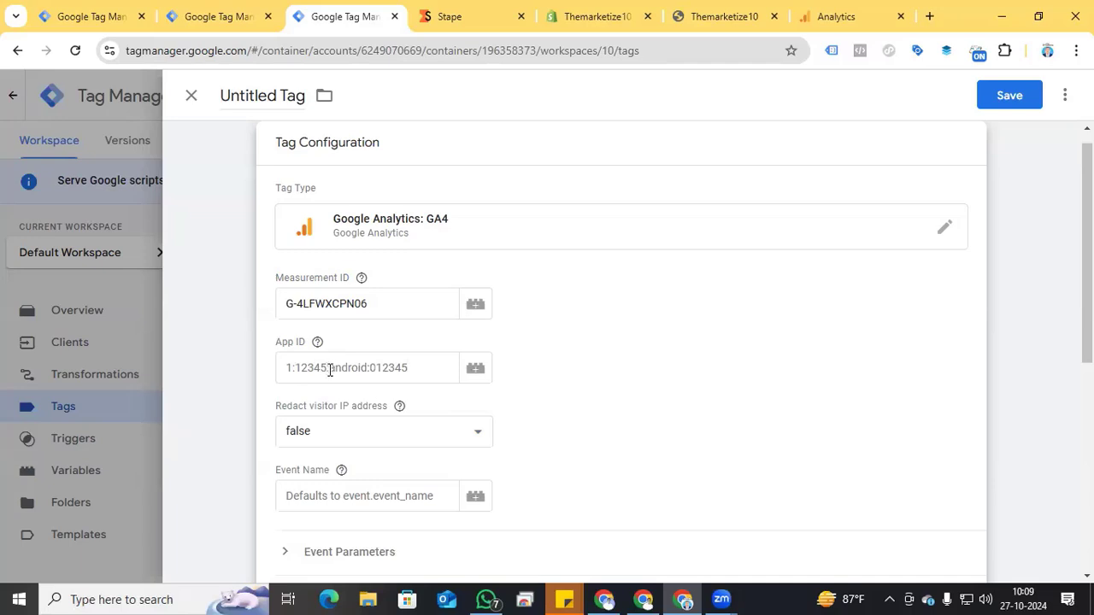
Step: Set the GA4 tag's event name to the {{Event Name}} variable and check its event parameter settings
{"action": "scroll", "coordinate": [330, 370], "scroll_direction": "down", "scroll_amount": 2}
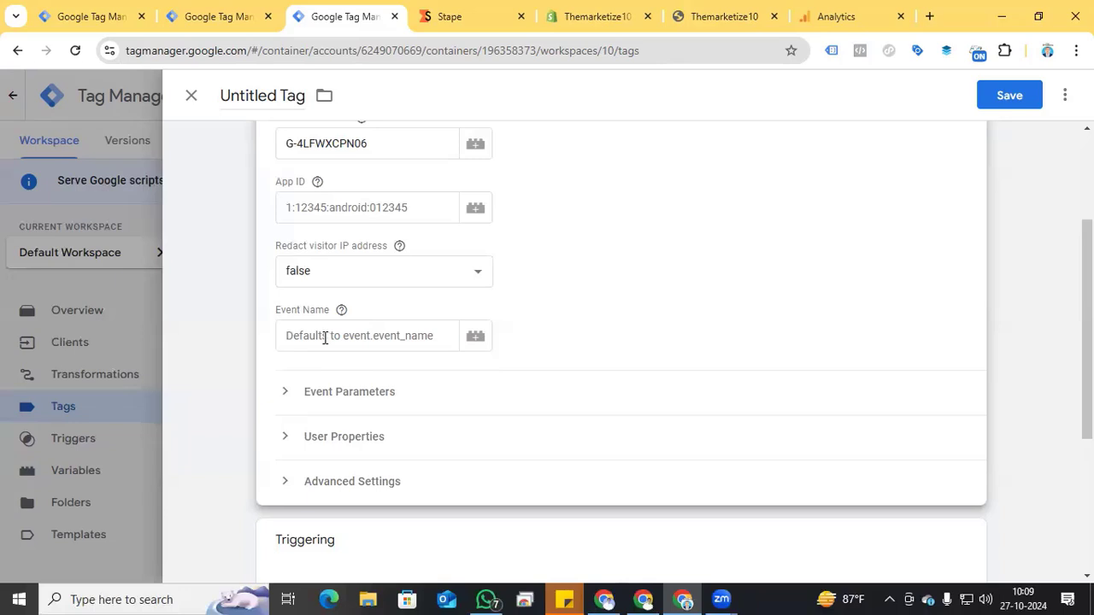
{"action": "left_click", "coordinate": [325, 337]}
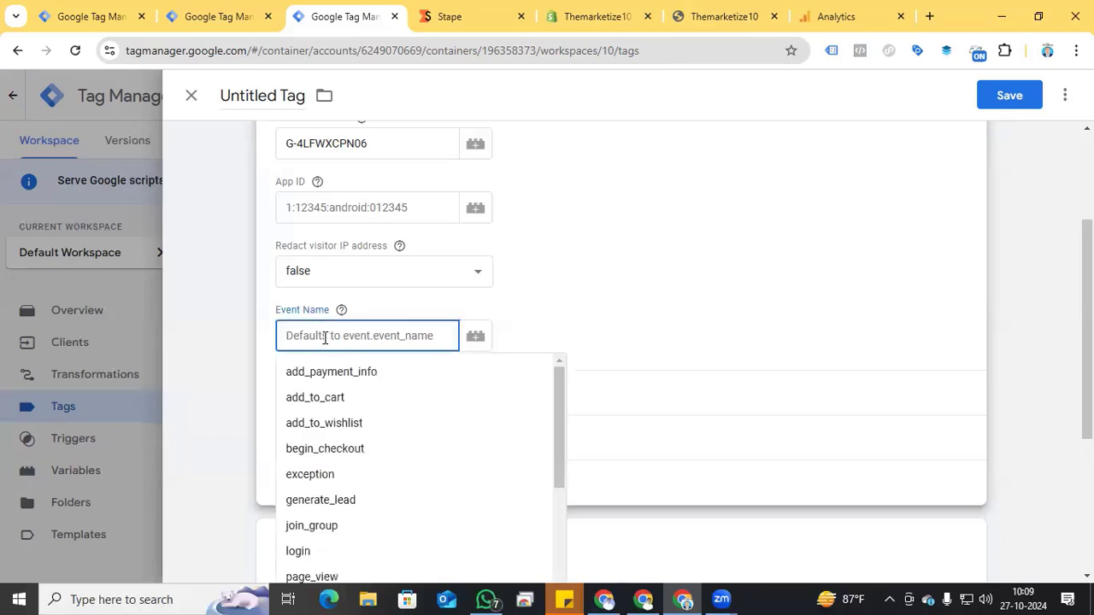
{"action": "type", "text": "{{"}
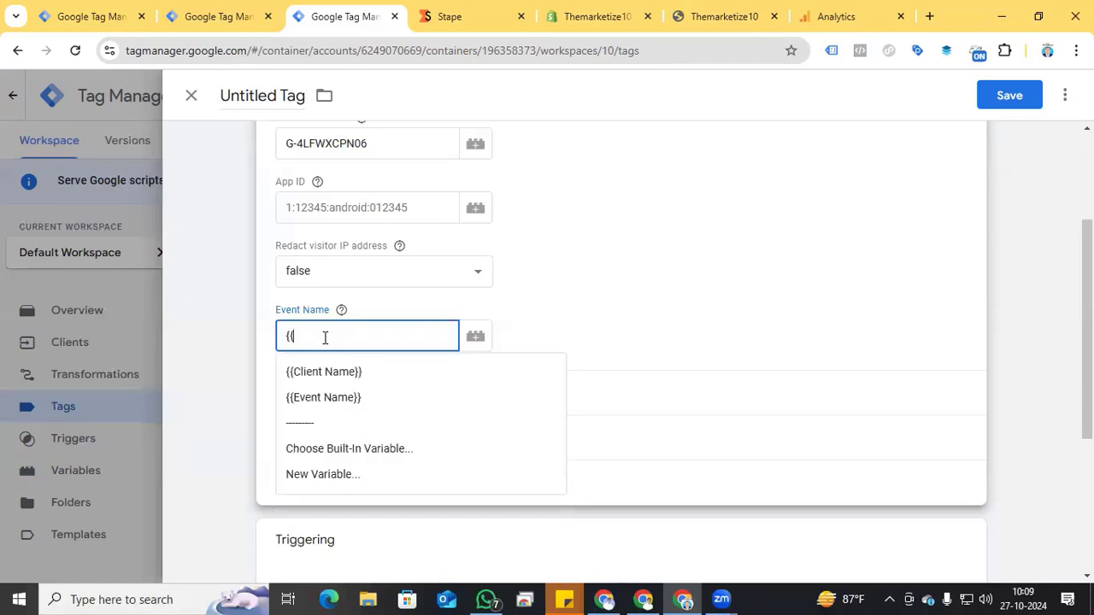
{"action": "left_click", "coordinate": [326, 406]}
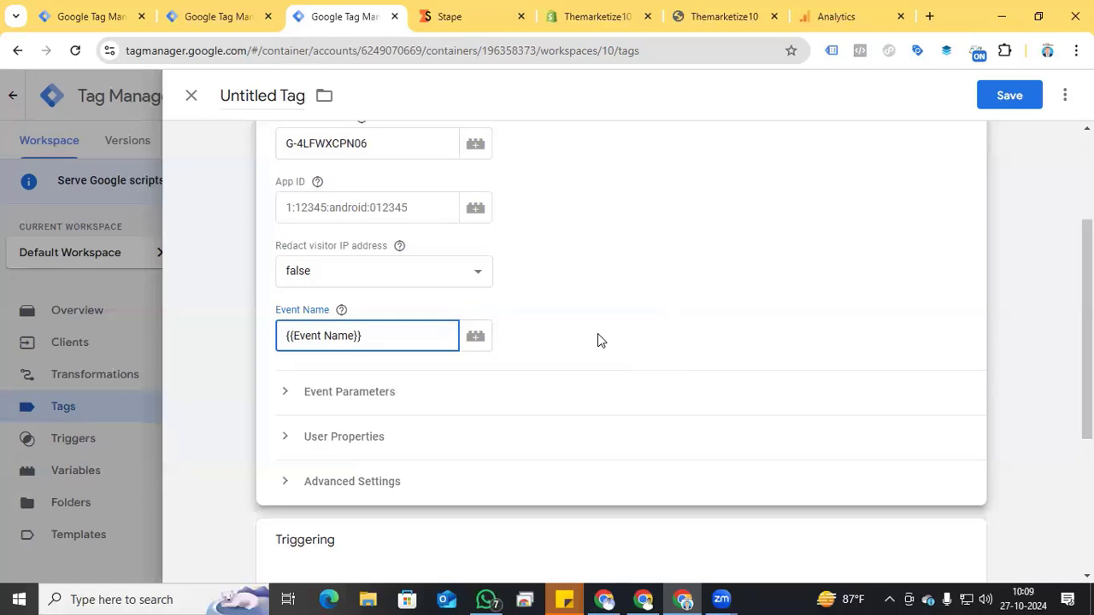
{"action": "scroll", "coordinate": [597, 340], "scroll_direction": "down", "scroll_amount": 2}
{"action": "left_click", "coordinate": [285, 232]}
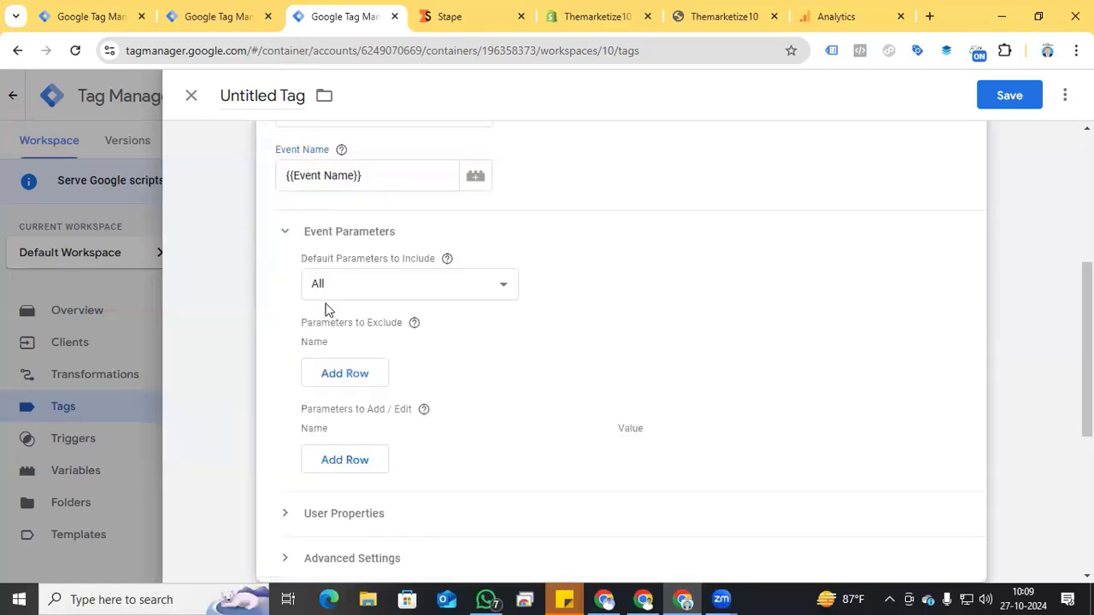
{"action": "left_click", "coordinate": [288, 239]}
Step: Create a new trigger of type Custom for the GA4 tag and make it fire on Some Events
{"action": "scroll", "coordinate": [545, 345], "scroll_direction": "down", "scroll_amount": 1}
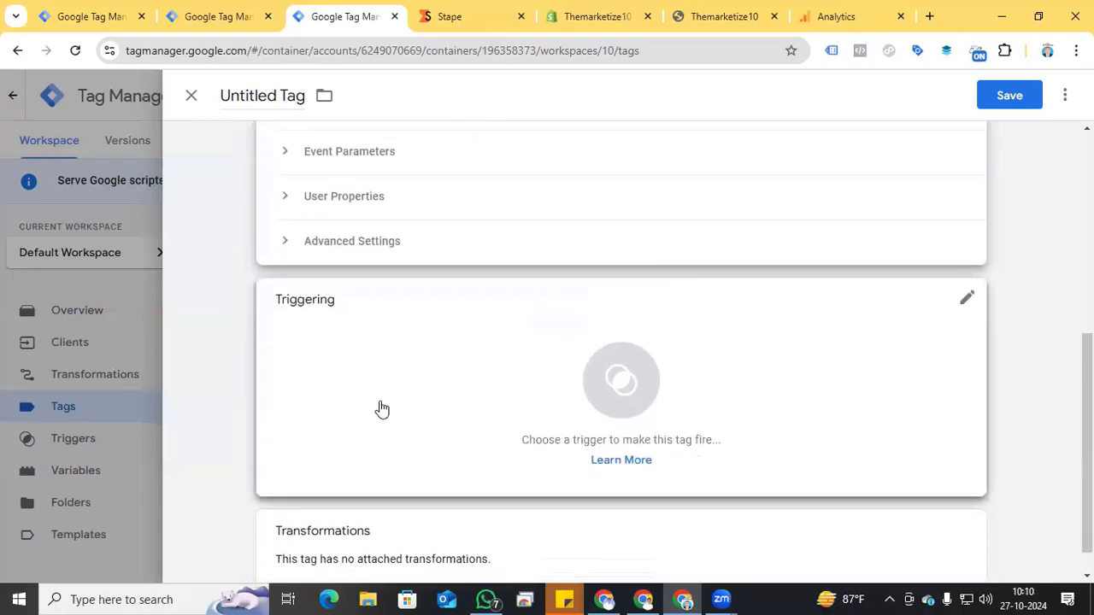
{"action": "left_click", "coordinate": [630, 389]}
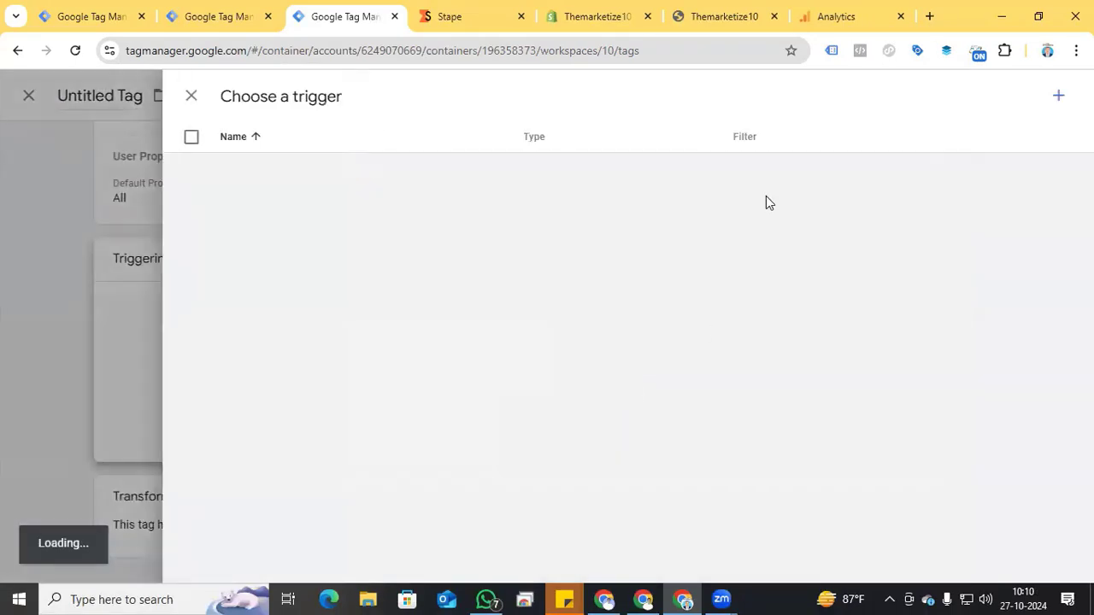
{"action": "left_click", "coordinate": [1060, 104]}
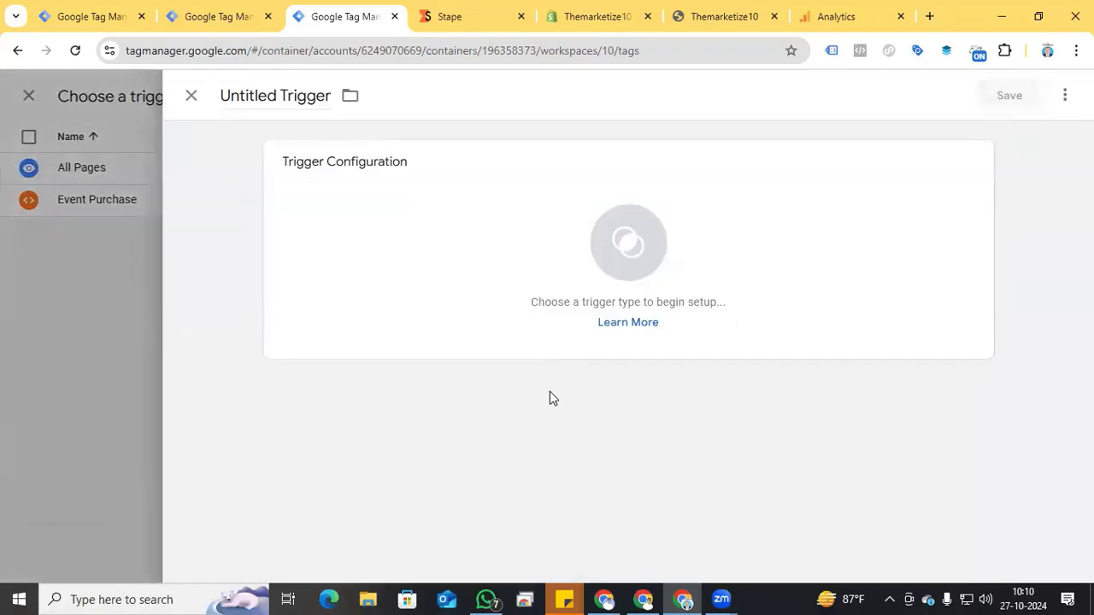
{"action": "left_click", "coordinate": [640, 249]}
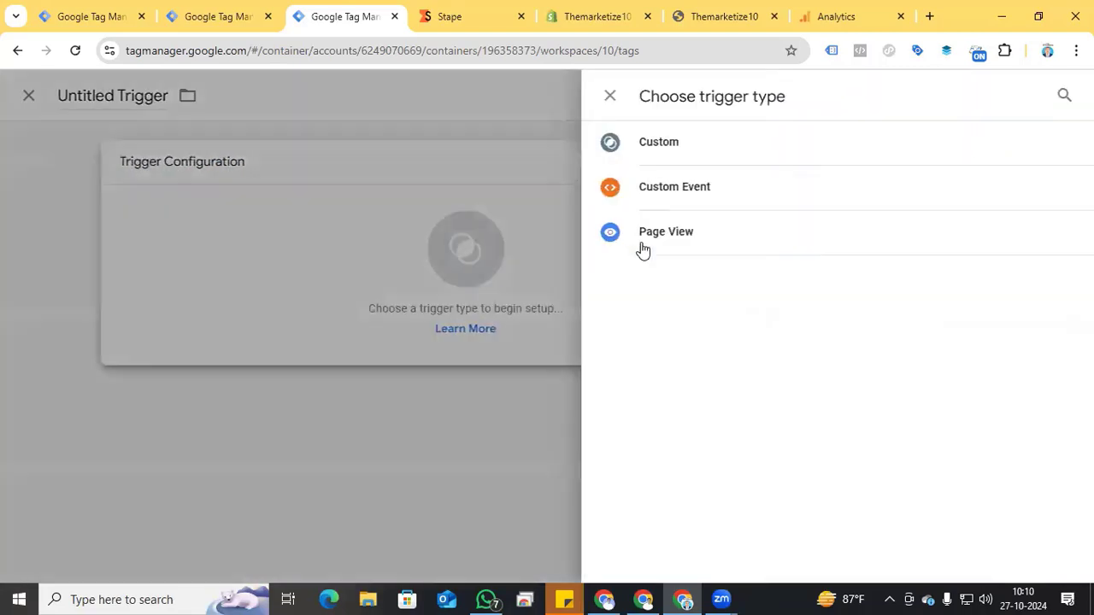
{"action": "left_click", "coordinate": [715, 145]}
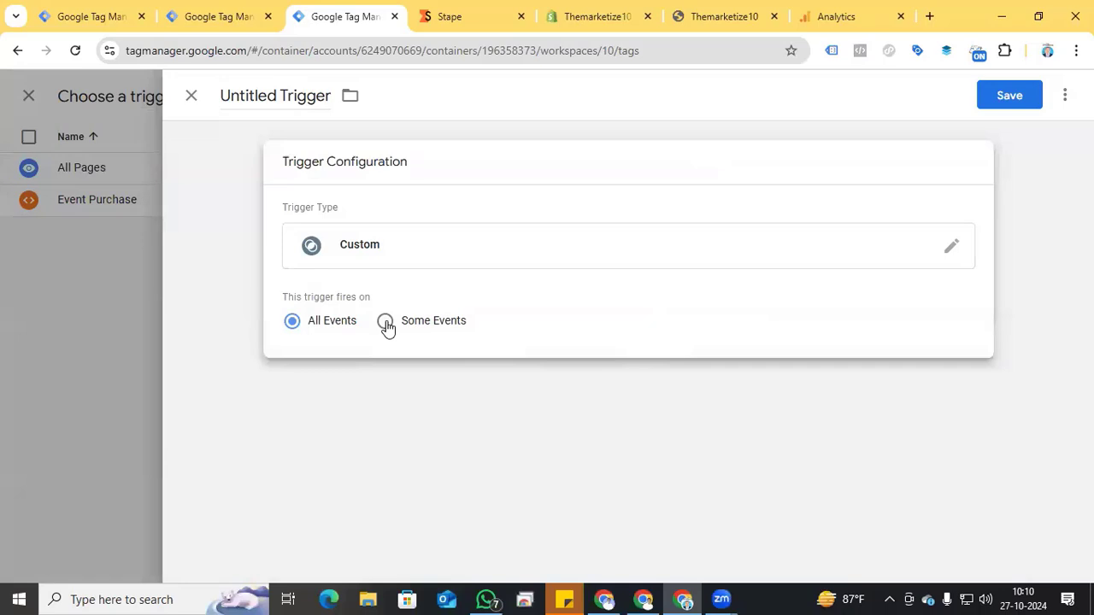
{"action": "left_click", "coordinate": [385, 322]}
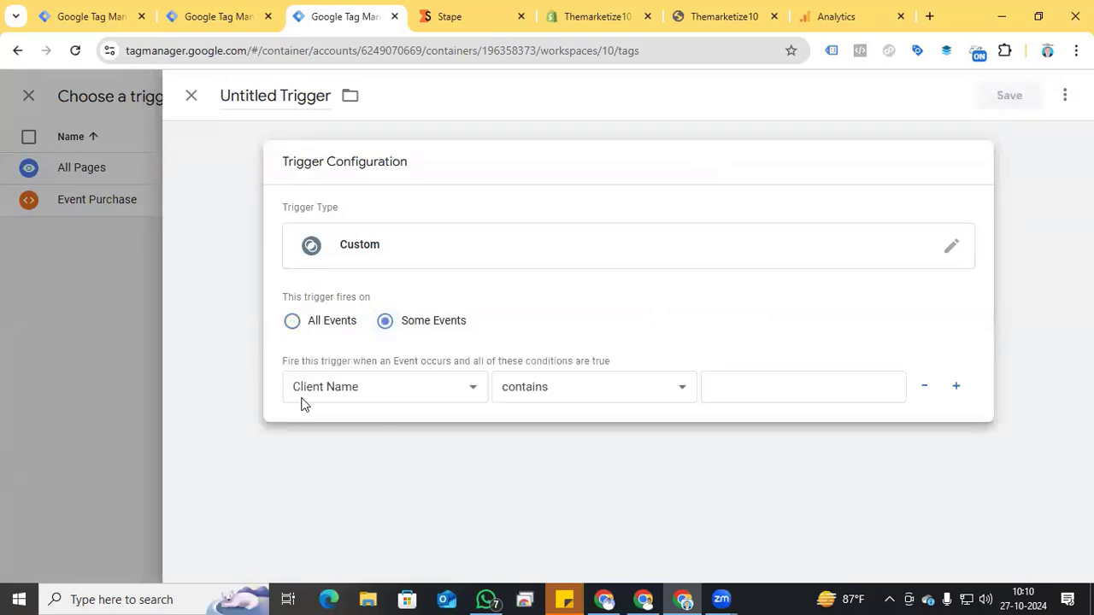
Step: Set the trigger's firing condition to Client Name equals GA4
{"action": "left_click", "coordinate": [424, 386]}
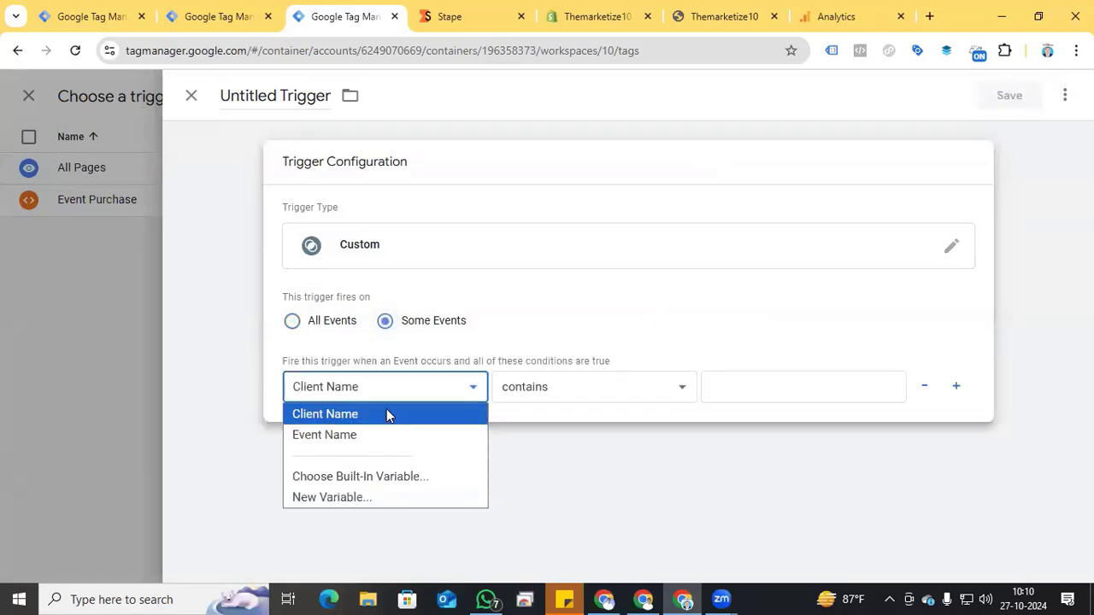
{"action": "left_click", "coordinate": [620, 344]}
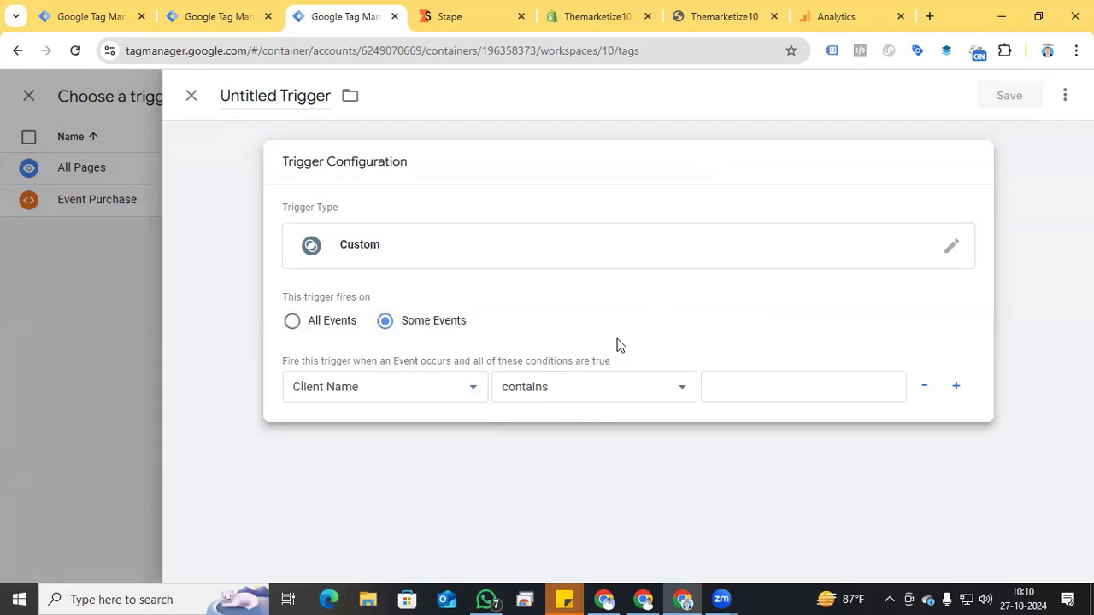
{"action": "left_click", "coordinate": [653, 396]}
{"action": "left_click", "coordinate": [571, 52]}
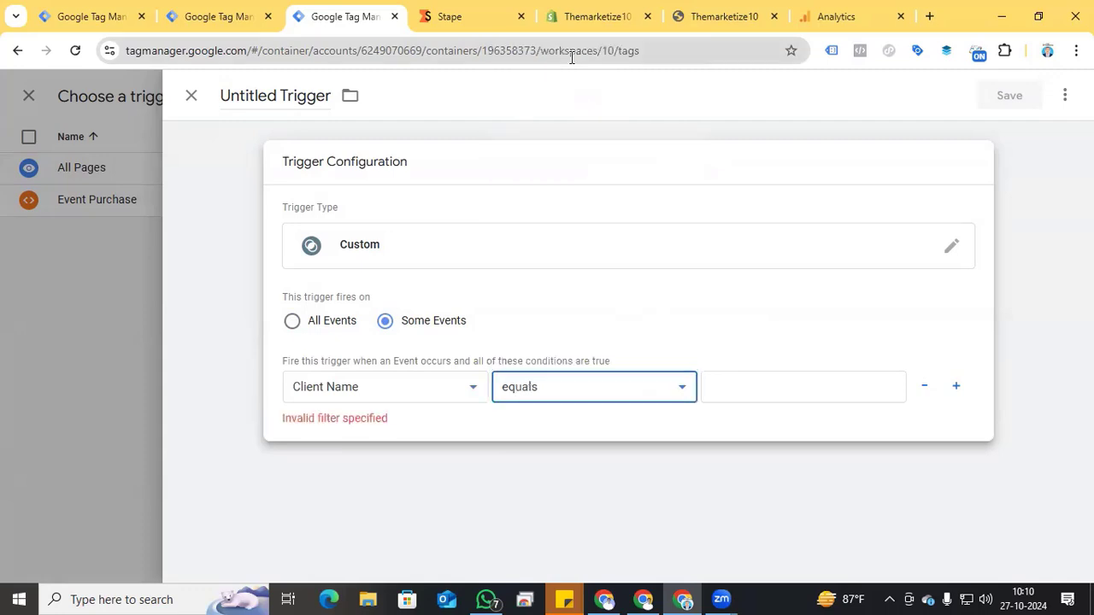
{"action": "left_click", "coordinate": [760, 389]}
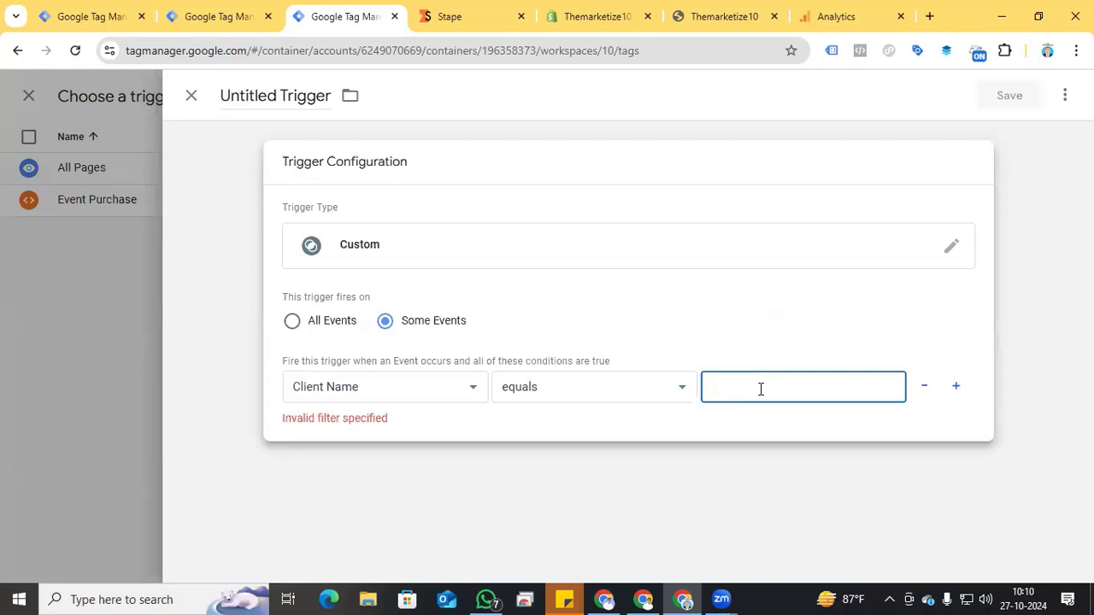
{"action": "type", "text": "GA4"}
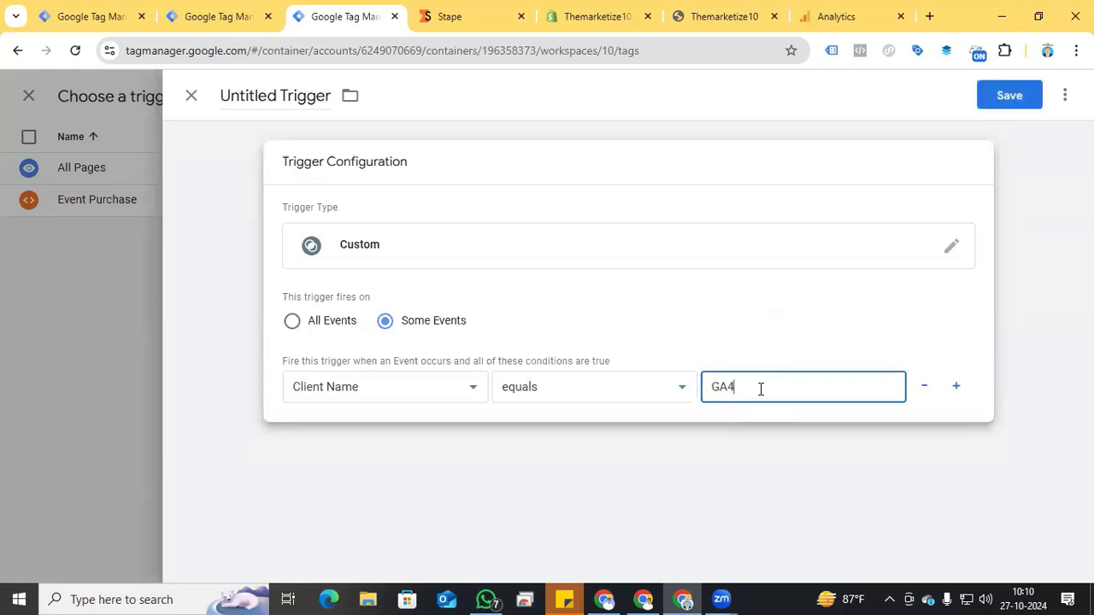
Step: Name the trigger "Client Name" and save it to the GA4 tag
{"action": "triple_click", "coordinate": [282, 95]}
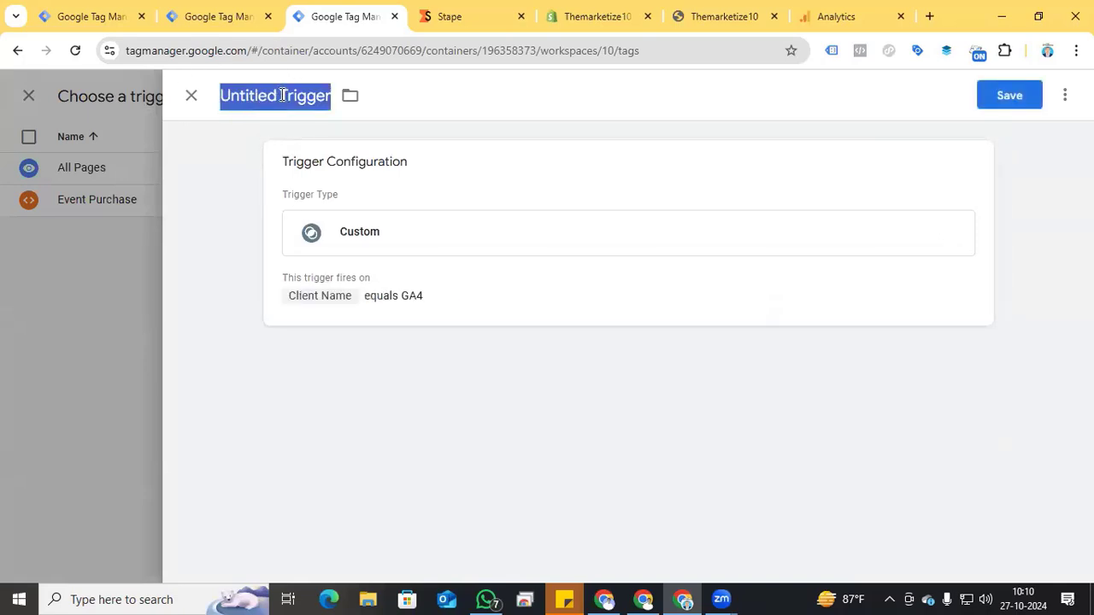
{"action": "type", "text": "Client Name"}
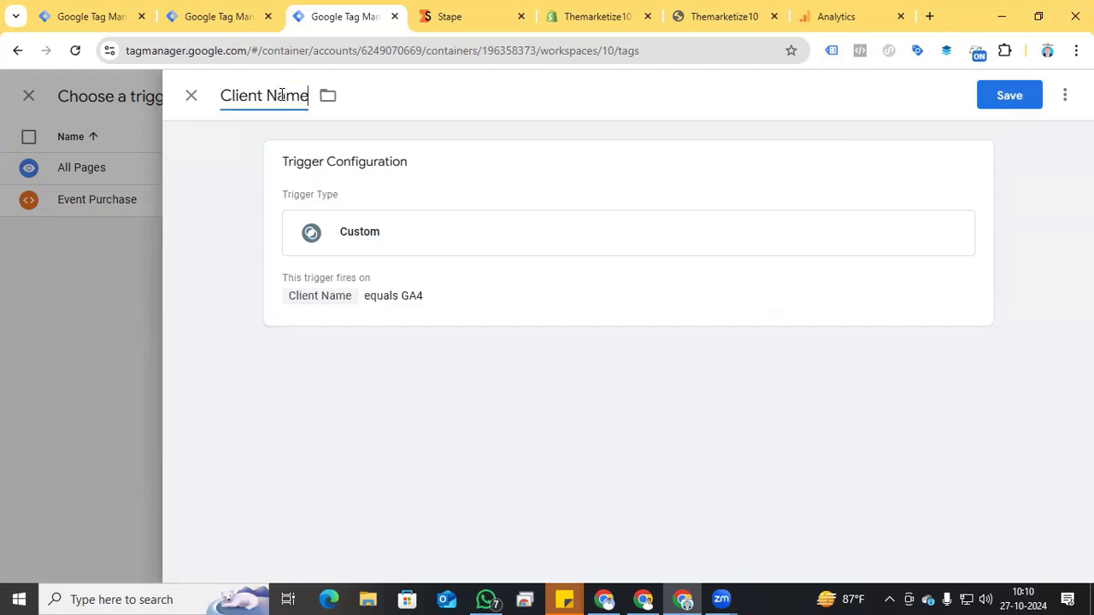
{"action": "left_click", "coordinate": [992, 86]}
Step: Name the GA4 server tag "Google Analytics 4" and save it
{"action": "scroll", "coordinate": [583, 444], "scroll_direction": "up", "scroll_amount": 5}
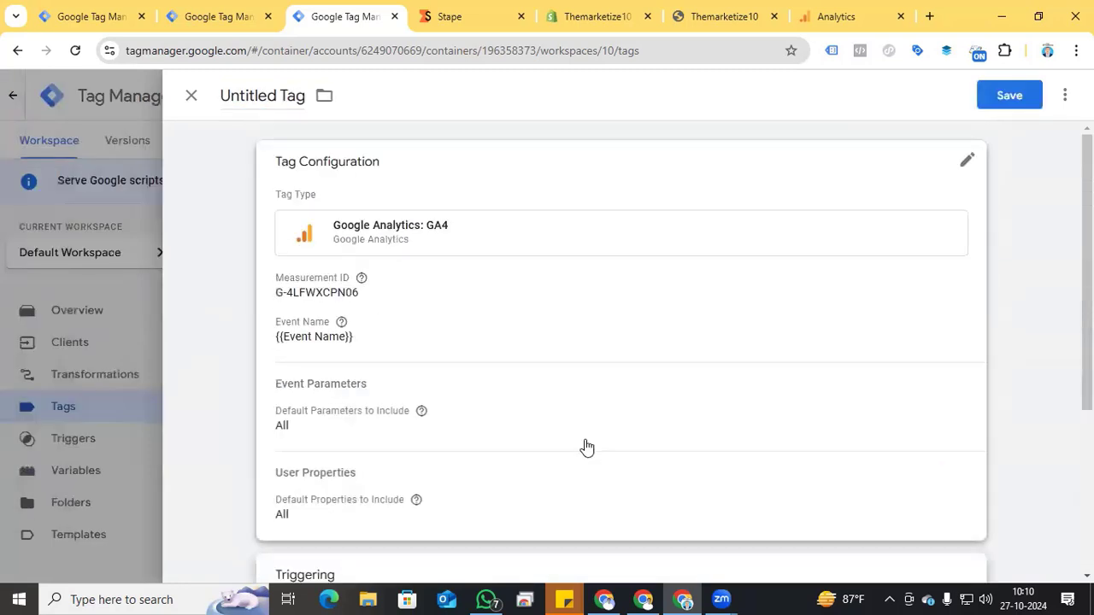
{"action": "triple_click", "coordinate": [258, 95]}
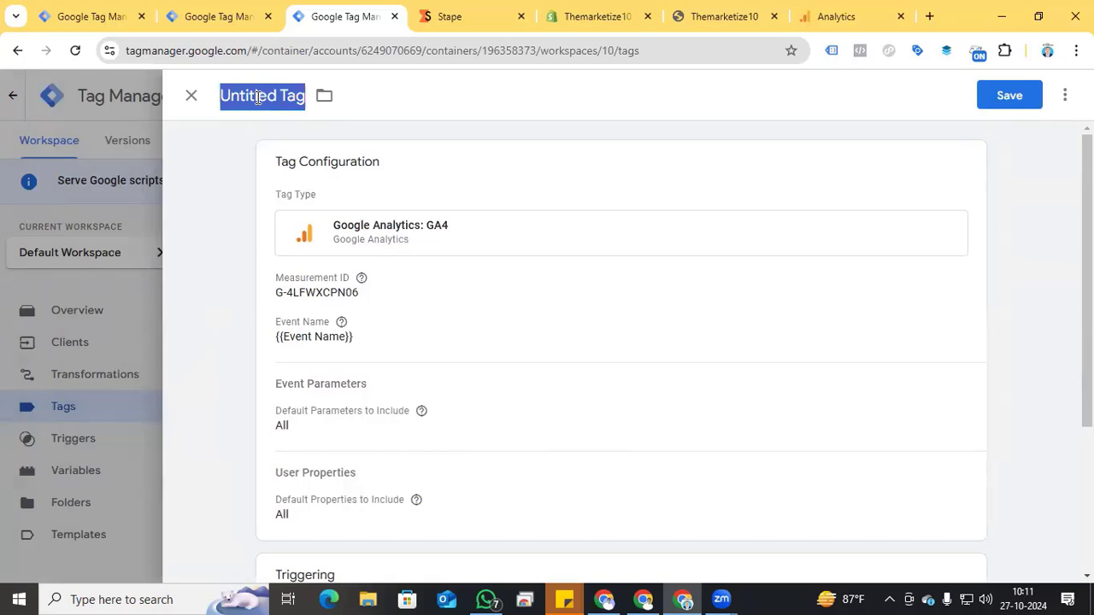
{"action": "type", "text": "Google Analtyic"}
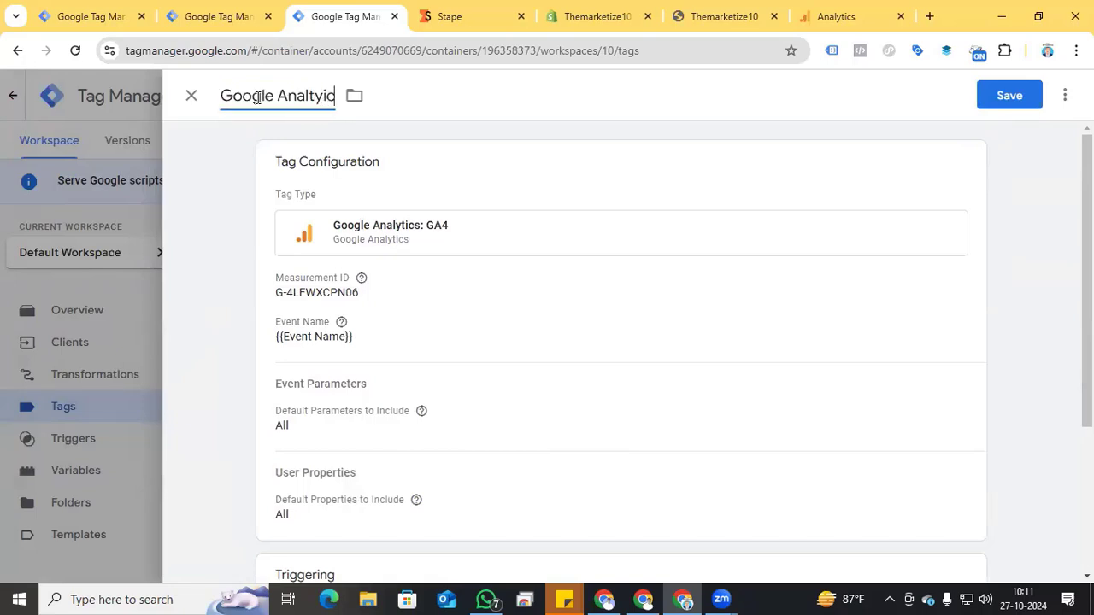
{"action": "key", "text": "BackSpace"}
{"action": "key", "text": "BackSpace"}
{"action": "key", "text": "BackSpace"}
{"action": "key", "text": "BackSpace"}
{"action": "type", "text": "ytics 4"}
{"action": "left_click", "coordinate": [1005, 99]}
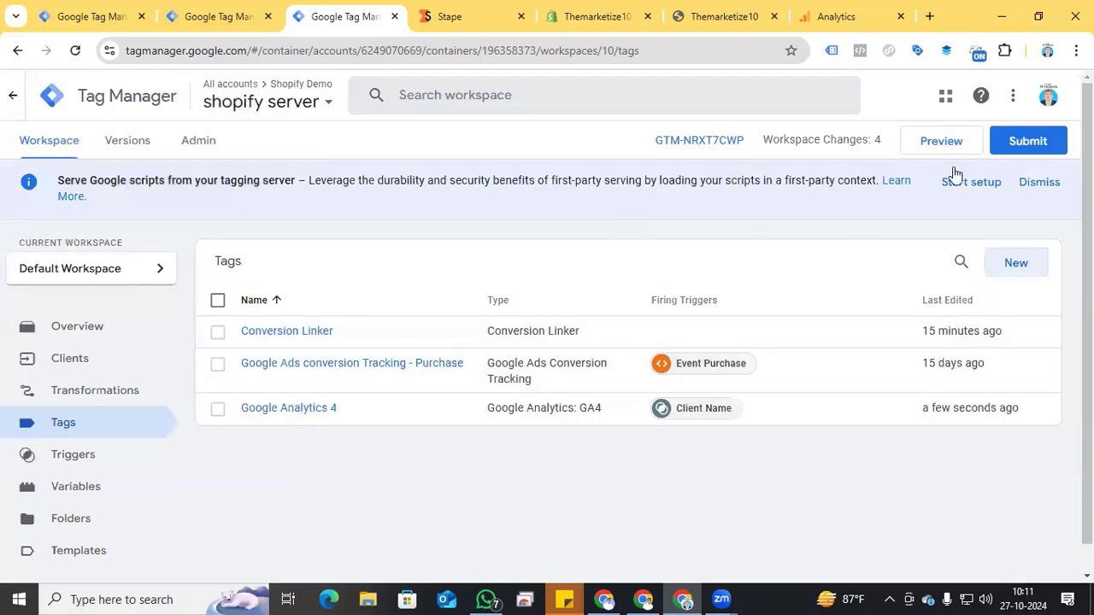
Step: Submit and publish the shopify server container's changes without a version name or description
{"action": "left_click", "coordinate": [1016, 146]}
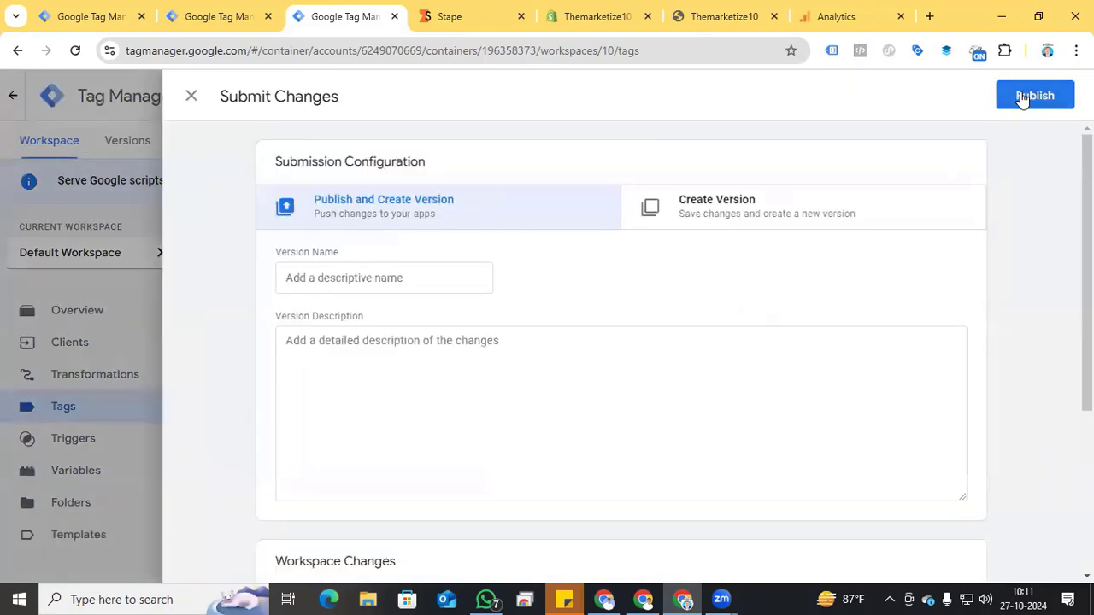
{"action": "left_click", "coordinate": [1025, 97]}
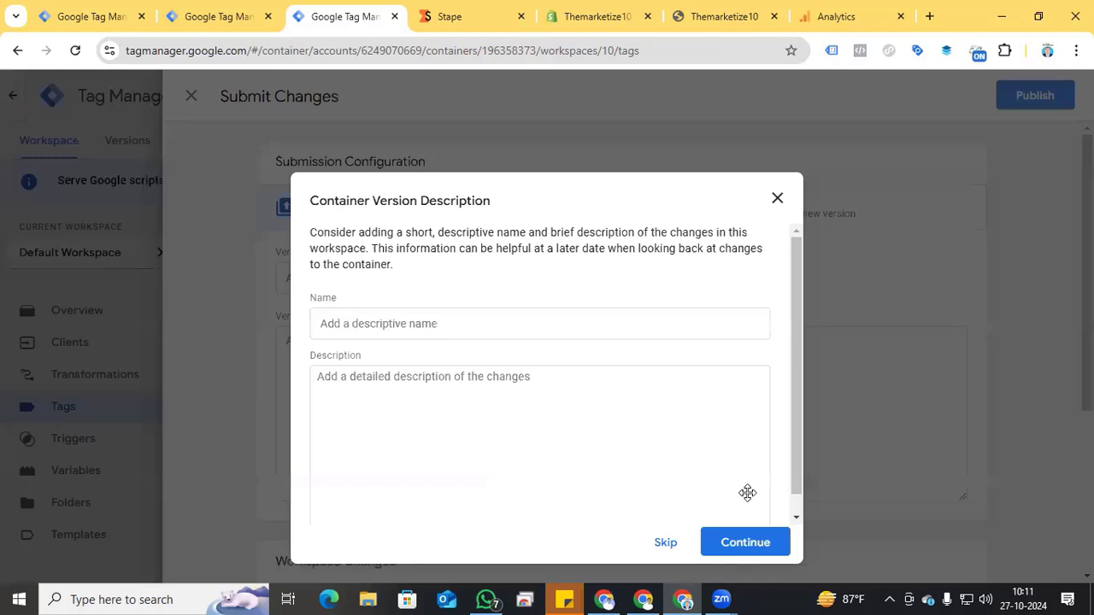
{"action": "left_click", "coordinate": [737, 542]}
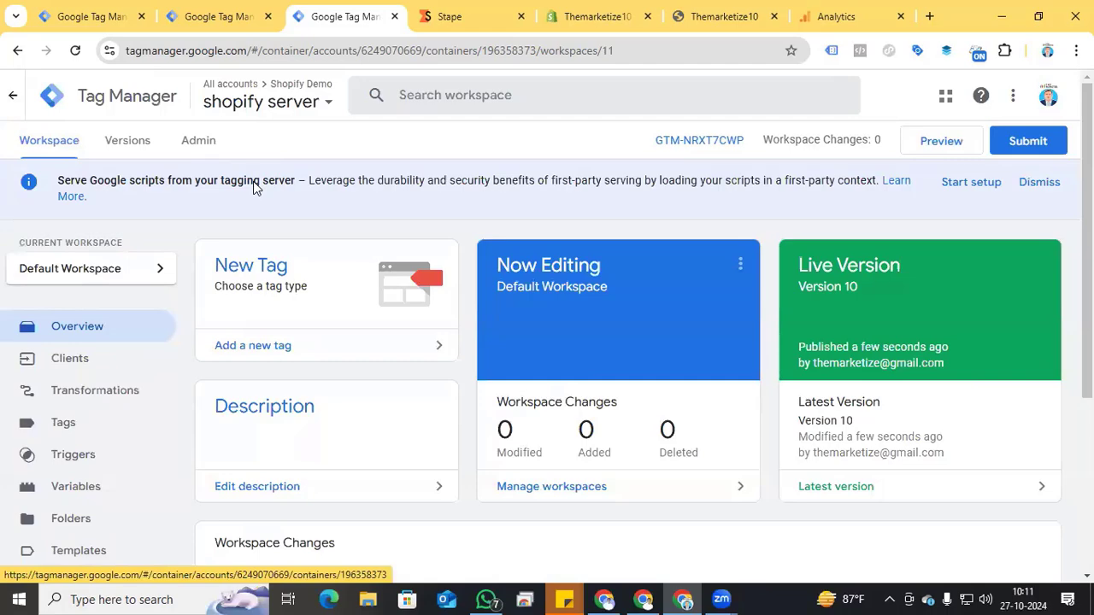
Step: Start the server container's preview, reload the store's home page and open the T-Shirt Printing Techniques and Machines Printer for T Shirts product
{"action": "left_click", "coordinate": [942, 141]}
{"action": "left_click", "coordinate": [573, 17]}
{"action": "left_click", "coordinate": [727, 8]}
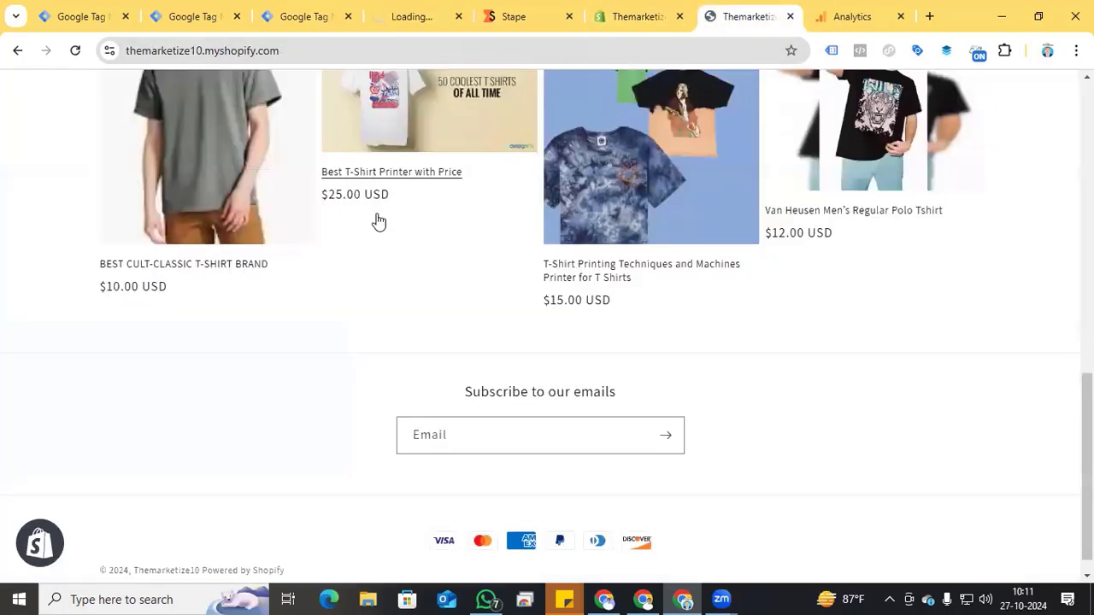
{"action": "scroll", "coordinate": [378, 256], "scroll_direction": "up", "scroll_amount": 15}
{"action": "left_click", "coordinate": [75, 56]}
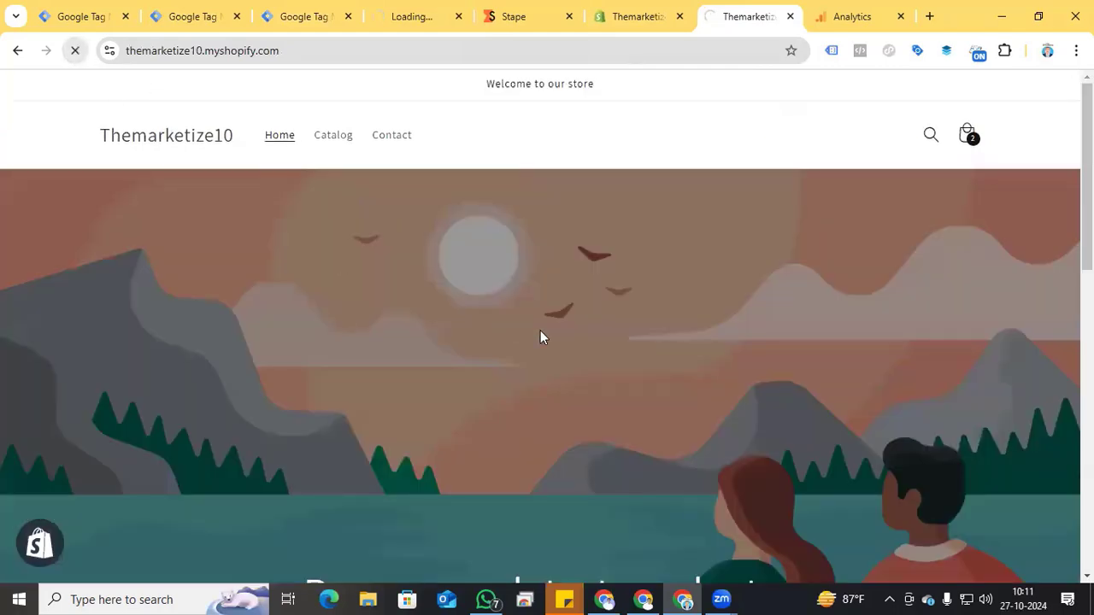
{"action": "scroll", "coordinate": [540, 330], "scroll_direction": "down", "scroll_amount": 10}
{"action": "left_click", "coordinate": [606, 258]}
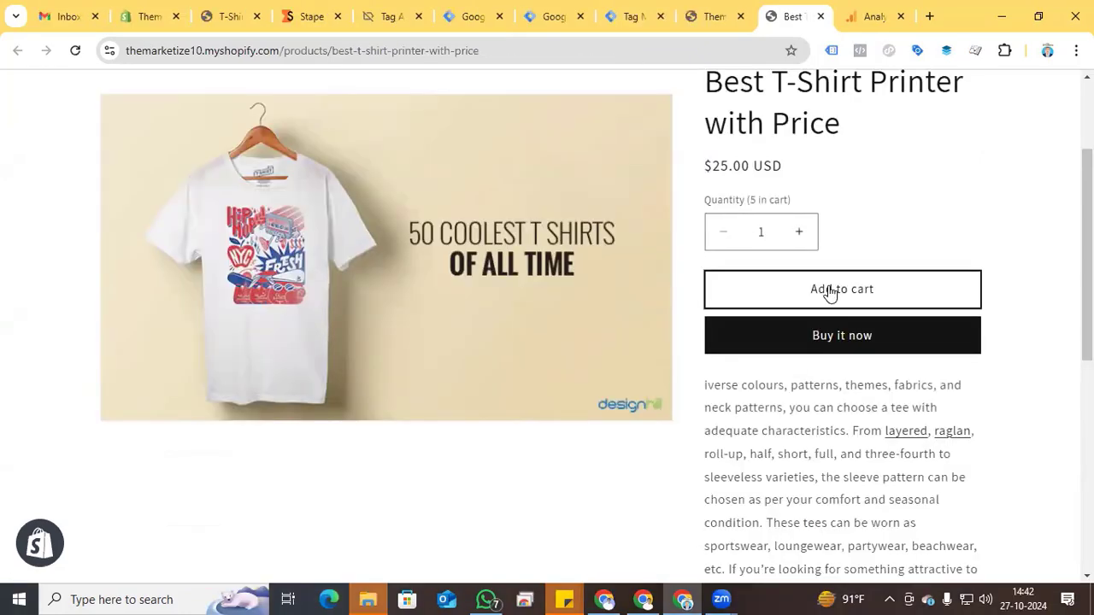
Step: Add the Best T-Shirt Printer with Price product to the cart and start checkout with the contact e-mail filled in
{"action": "left_click", "coordinate": [830, 292]}
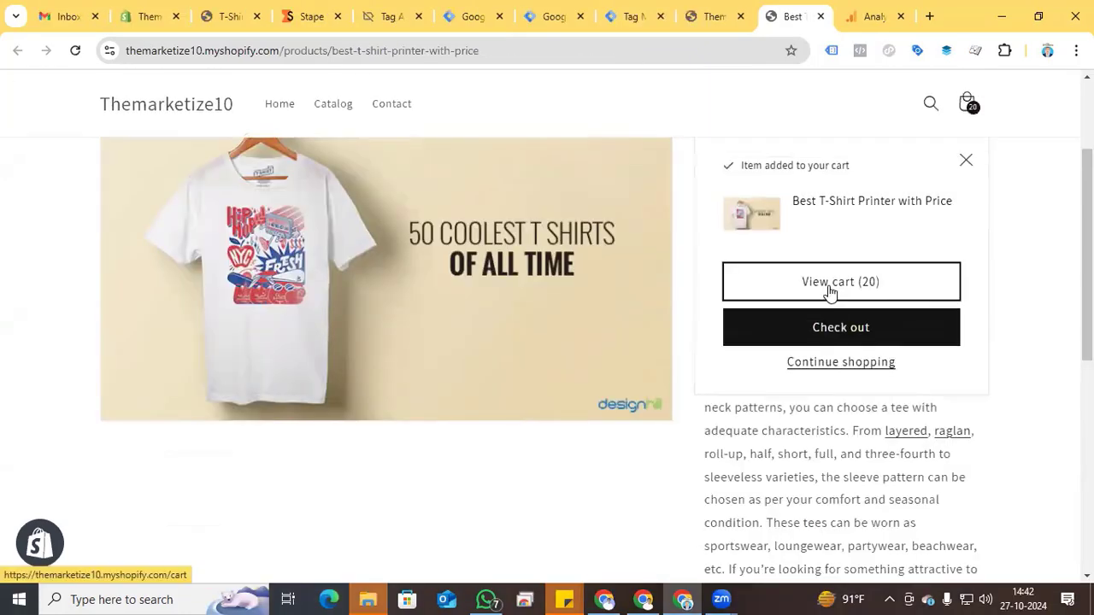
{"action": "left_click", "coordinate": [825, 331]}
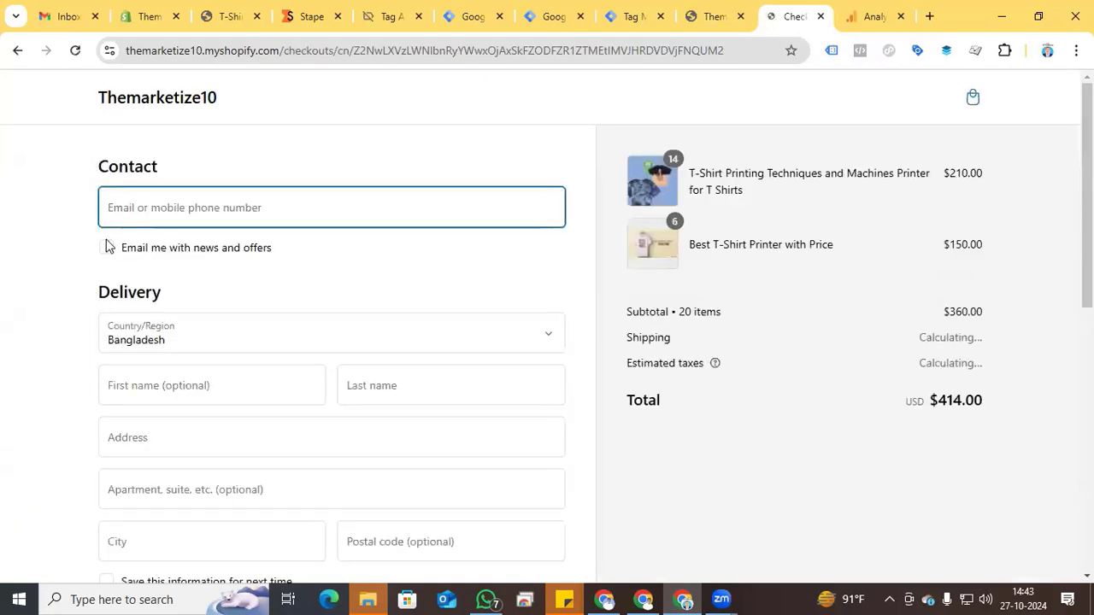
{"action": "left_click", "coordinate": [159, 194]}
{"action": "left_click", "coordinate": [205, 248]}
Step: Complete the delivery details, card number, expiration date, security code and cardholder name, and pay for the test order
{"action": "scroll", "coordinate": [38, 318], "scroll_direction": "down", "scroll_amount": 1}
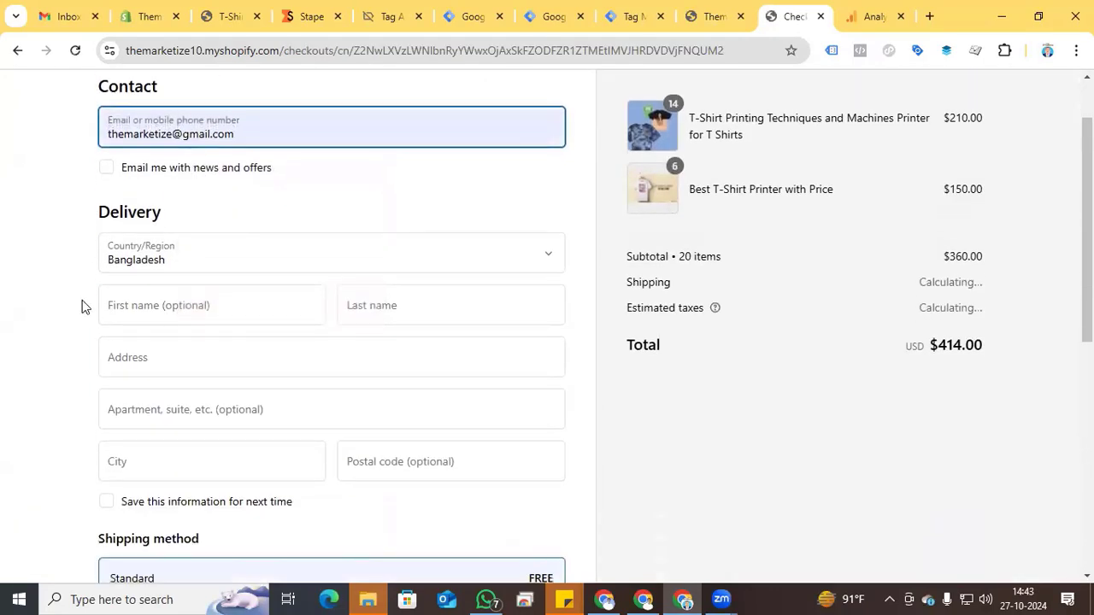
{"action": "scroll", "coordinate": [48, 325], "scroll_direction": "down", "scroll_amount": 7}
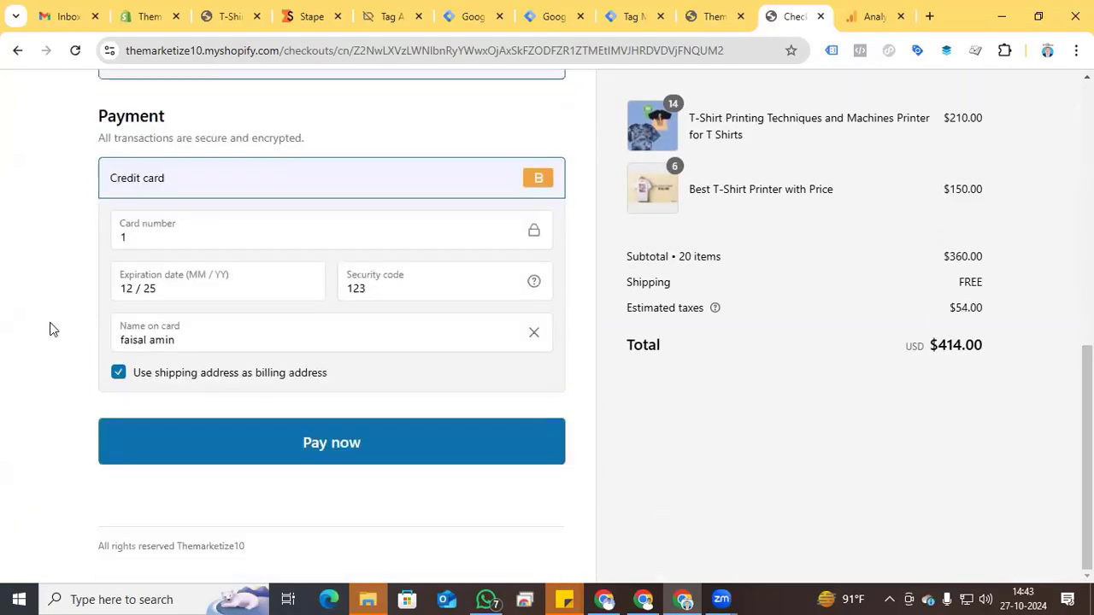
{"action": "left_click", "coordinate": [341, 450]}
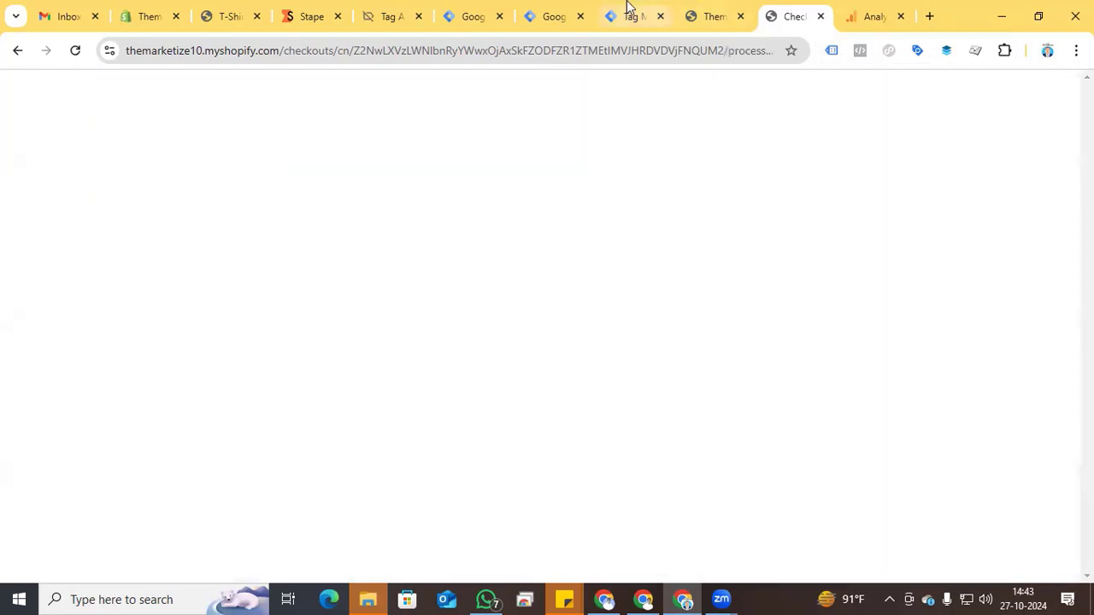
Step: Review the Stape-hosted Tag Manager preview's event list and inspect the begin_checkout, add_to_cart, view_item and page_view requests
{"action": "left_click", "coordinate": [626, 7]}
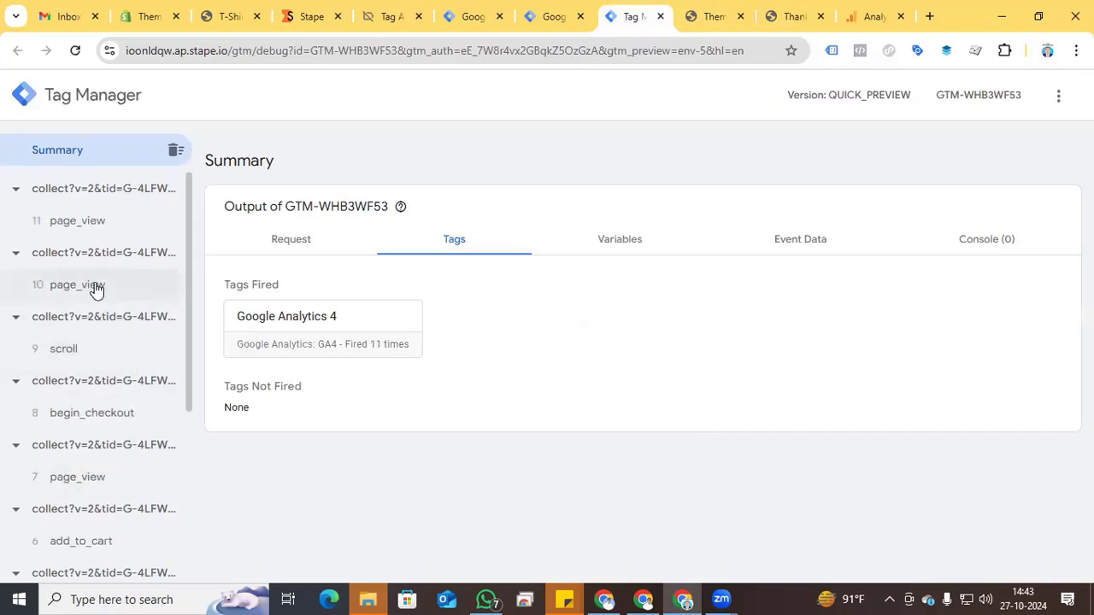
{"action": "scroll", "coordinate": [109, 428], "scroll_direction": "down", "scroll_amount": 5}
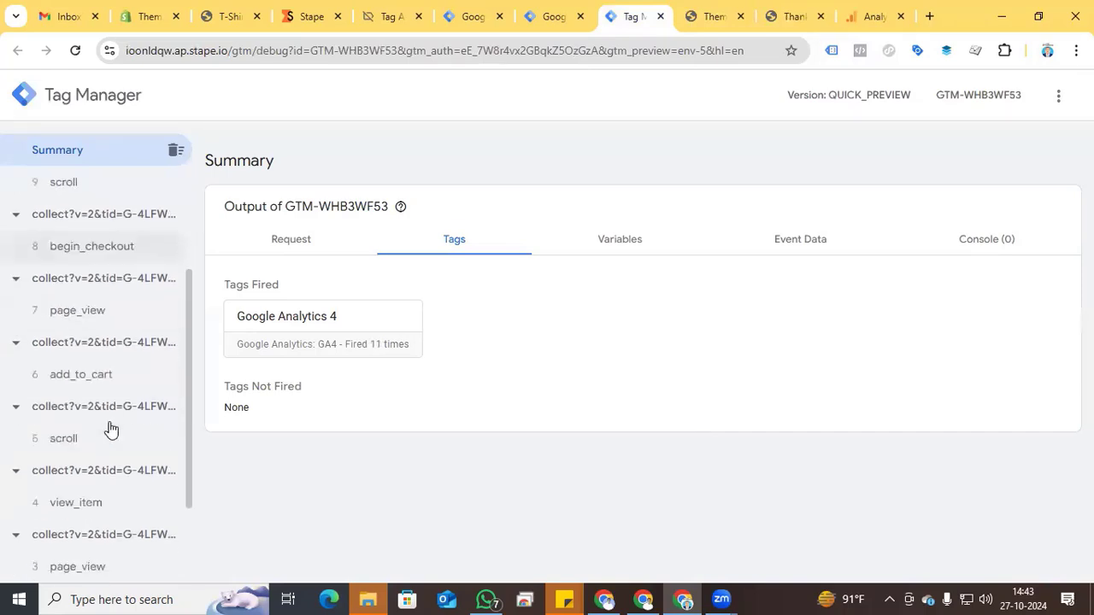
{"action": "scroll", "coordinate": [118, 496], "scroll_direction": "up", "scroll_amount": 4}
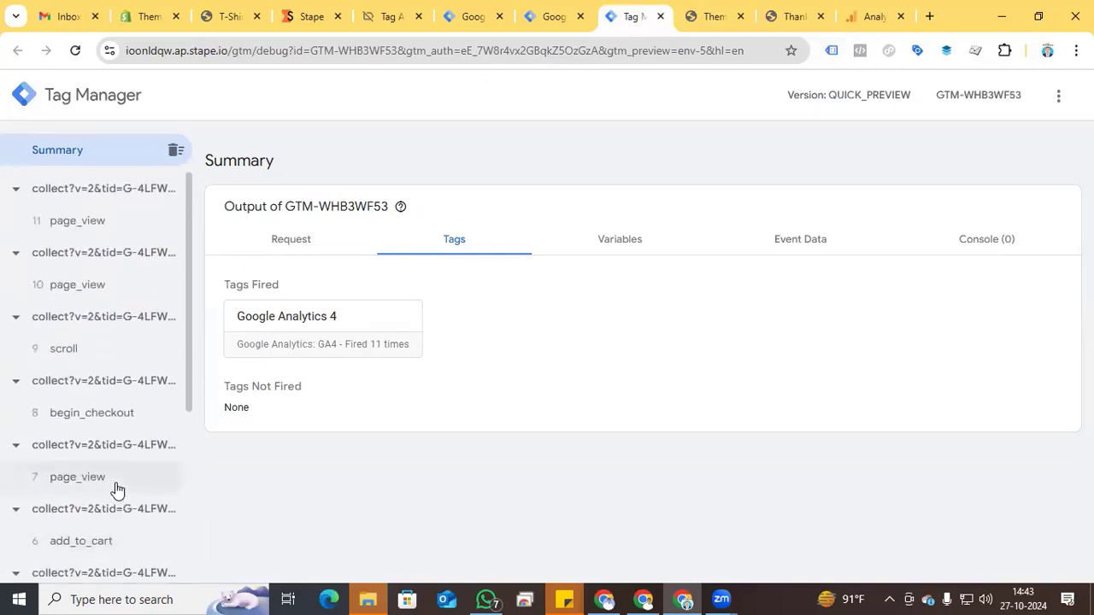
{"action": "left_click", "coordinate": [92, 413]}
{"action": "left_click", "coordinate": [94, 302]}
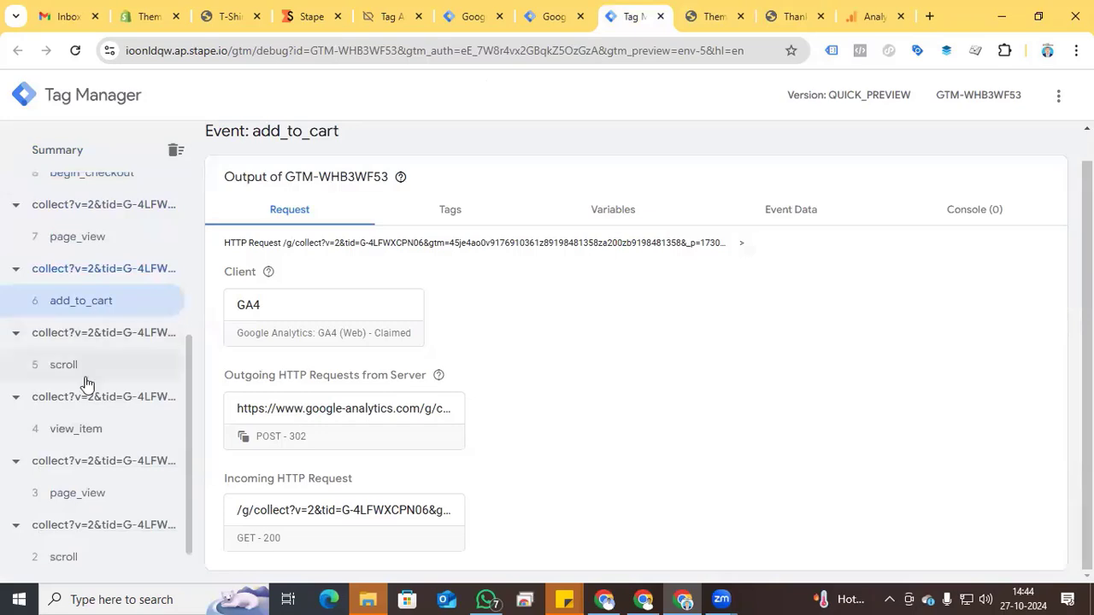
{"action": "left_click", "coordinate": [94, 436]}
{"action": "scroll", "coordinate": [94, 436], "scroll_direction": "down", "scroll_amount": 1}
{"action": "left_click", "coordinate": [85, 439]}
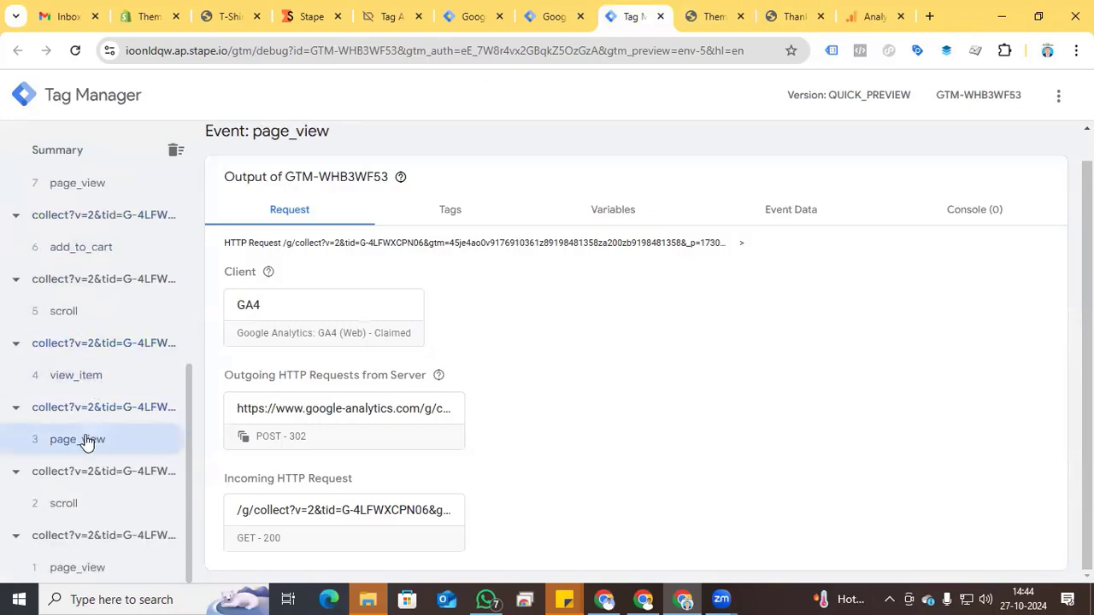
Step: Inspect the purchase event's outgoing Google Analytics request and its request URL, and close the request details
{"action": "scroll", "coordinate": [85, 439], "scroll_direction": "up", "scroll_amount": 5}
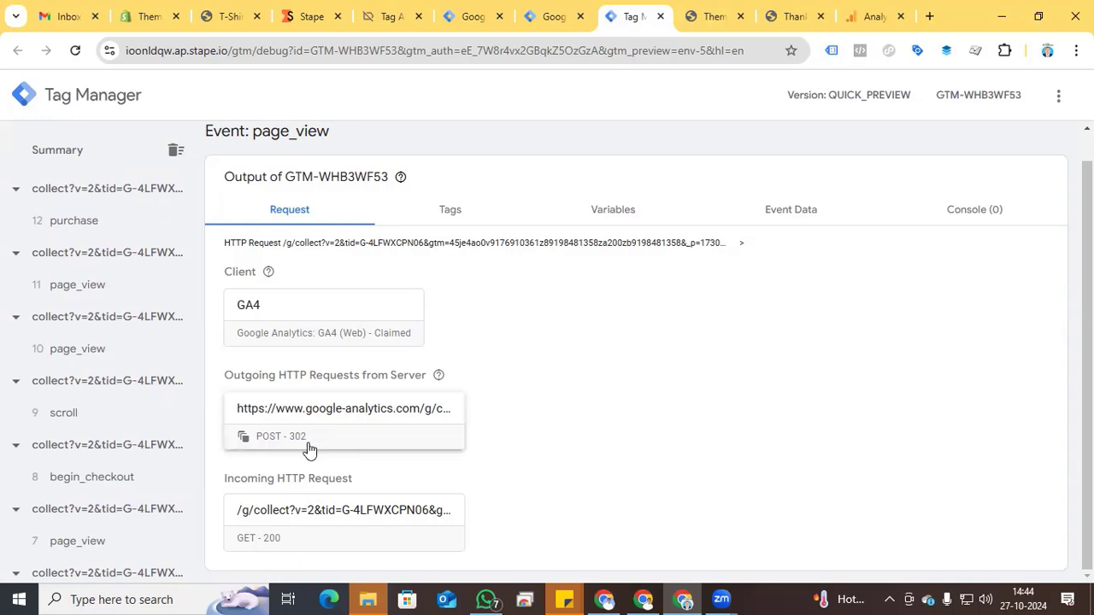
{"action": "left_click", "coordinate": [38, 219]}
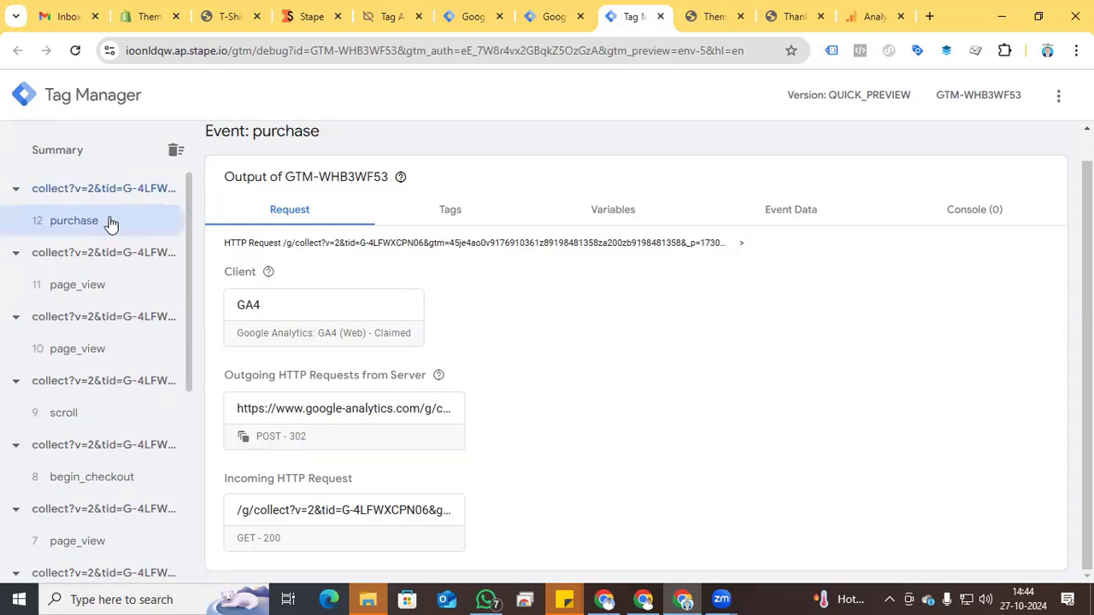
{"action": "left_click", "coordinate": [308, 402]}
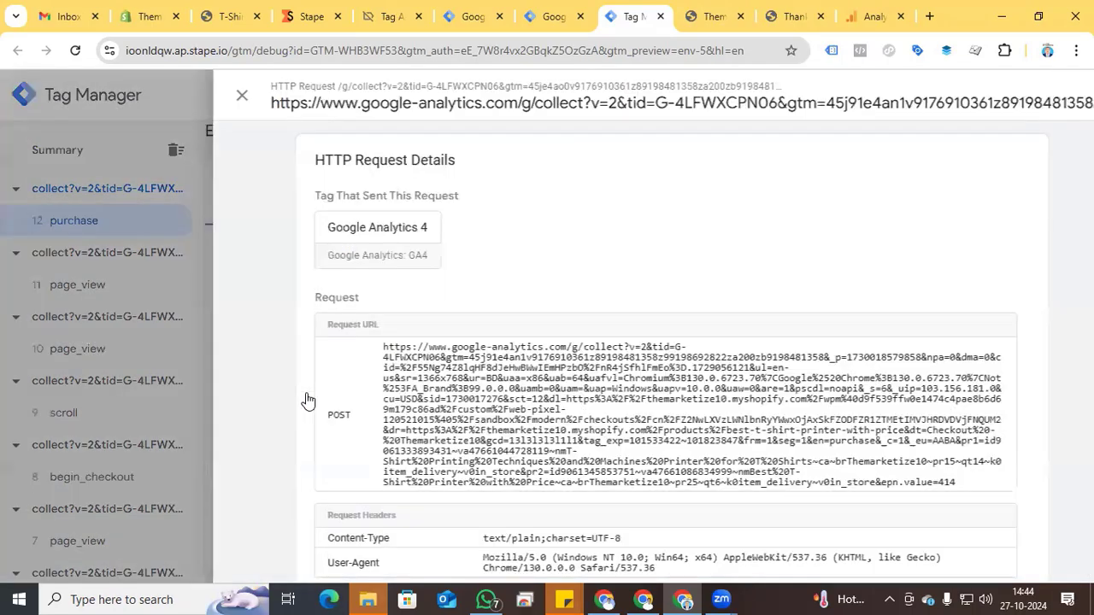
{"action": "scroll", "coordinate": [503, 386], "scroll_direction": "down", "scroll_amount": 1}
{"action": "left_click_drag", "start_coordinate": [436, 281], "coordinate": [653, 324]}
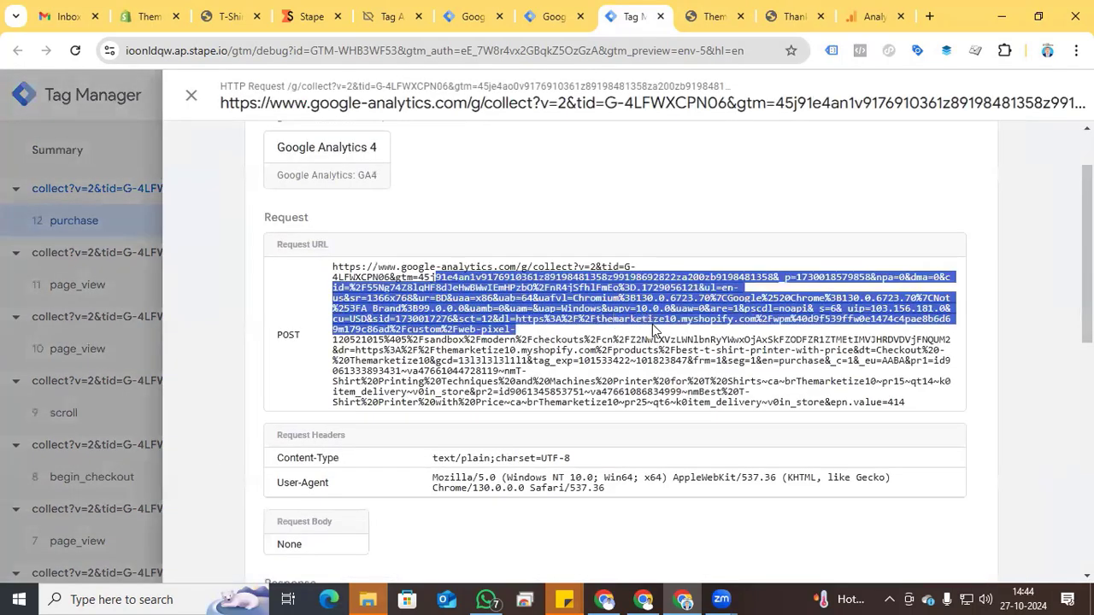
{"action": "left_click", "coordinate": [190, 95]}
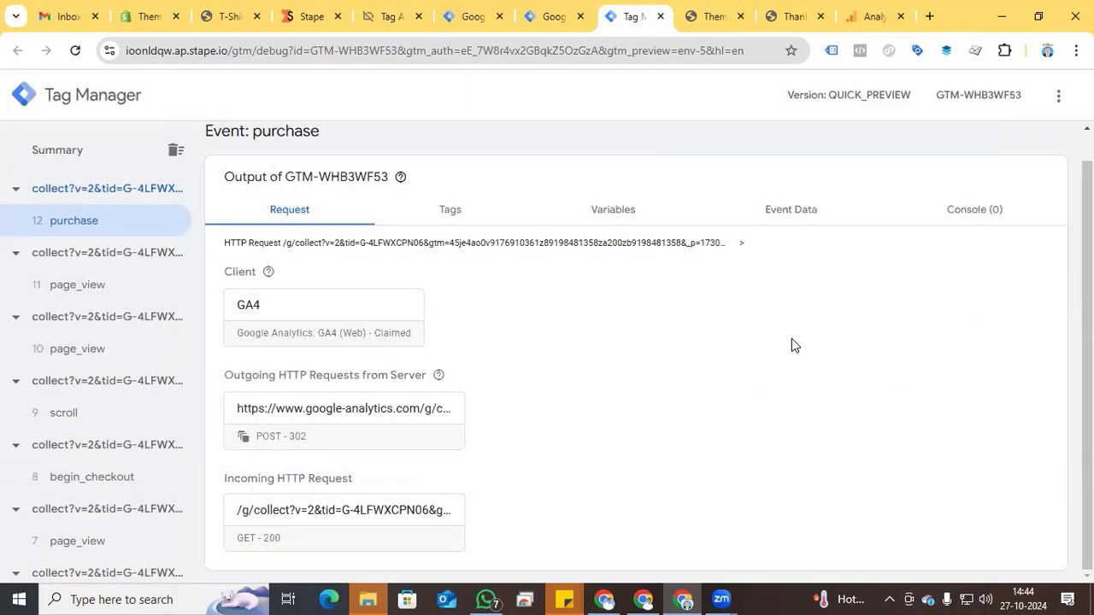